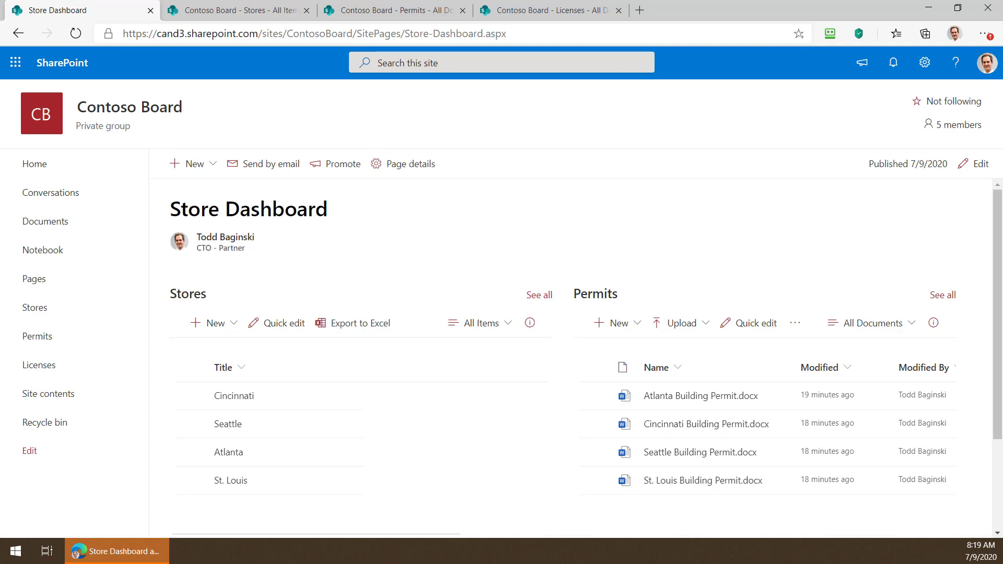
Open the Store Dashboard page for editing, inspect its Stores and Permits web parts, and republish the page.
click(975, 164)
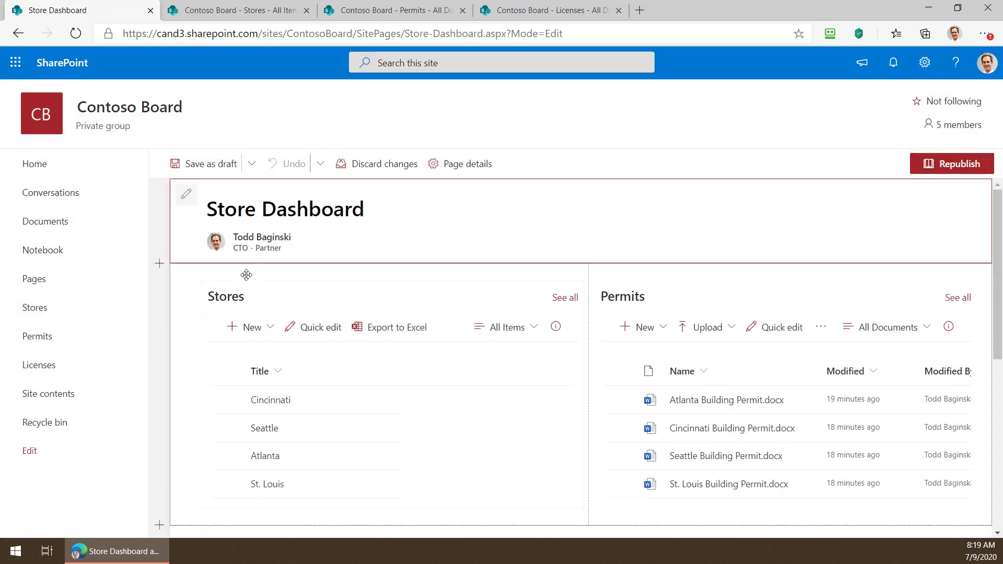
click(285, 296)
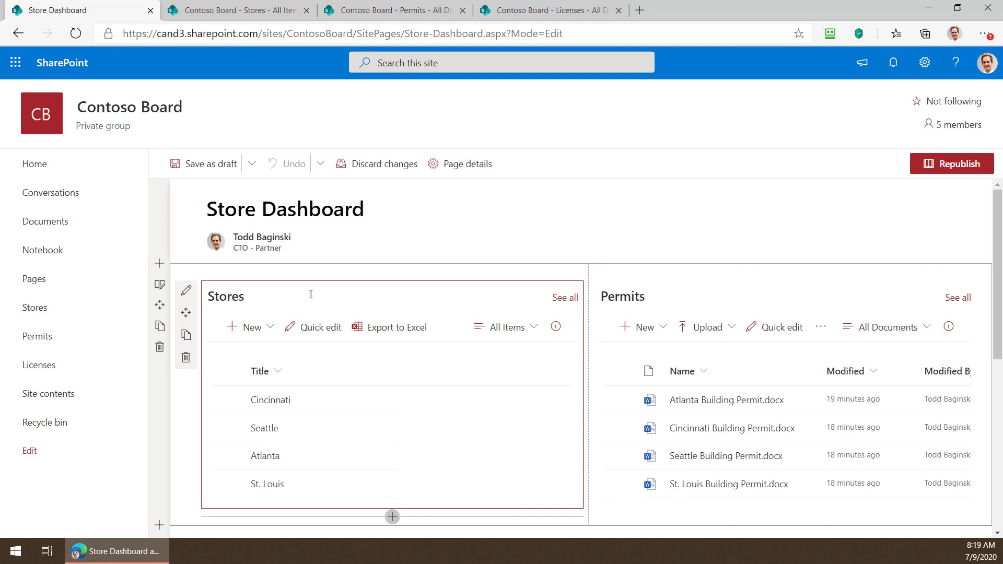
click(711, 298)
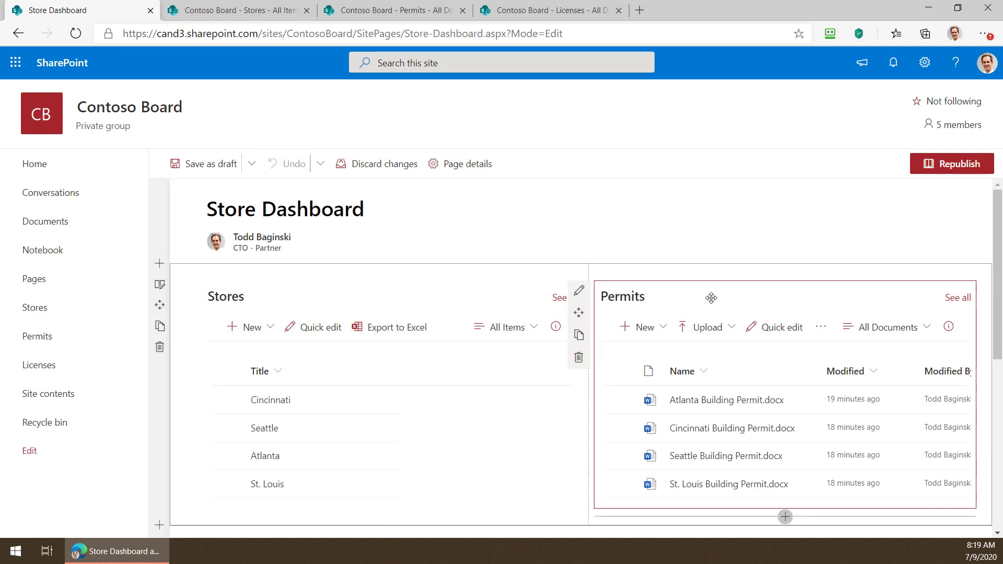
click(940, 168)
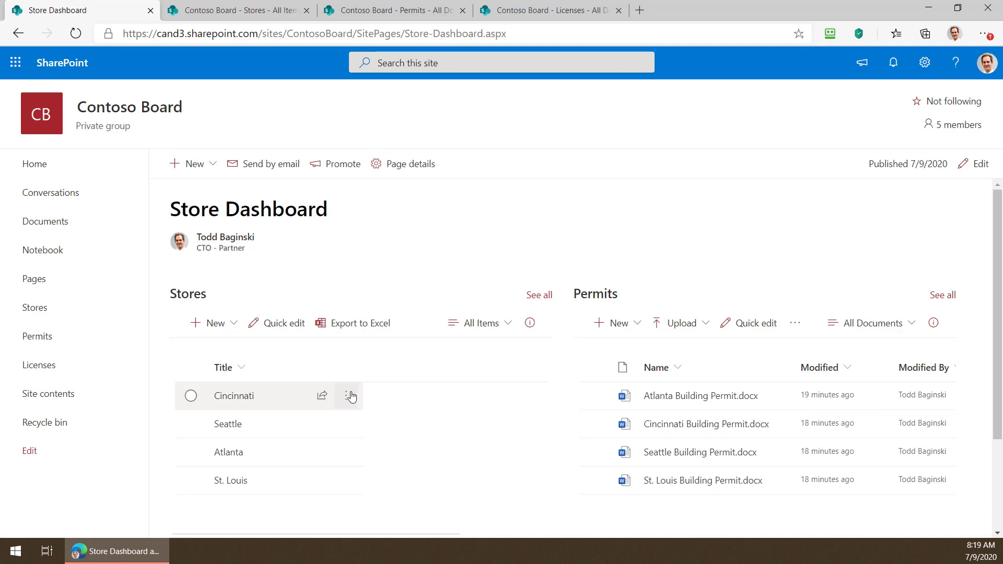
Test the Permits filtering by selecting Cincinnati alone, Seattle alone, and both stores together in the Stores list.
click(190, 397)
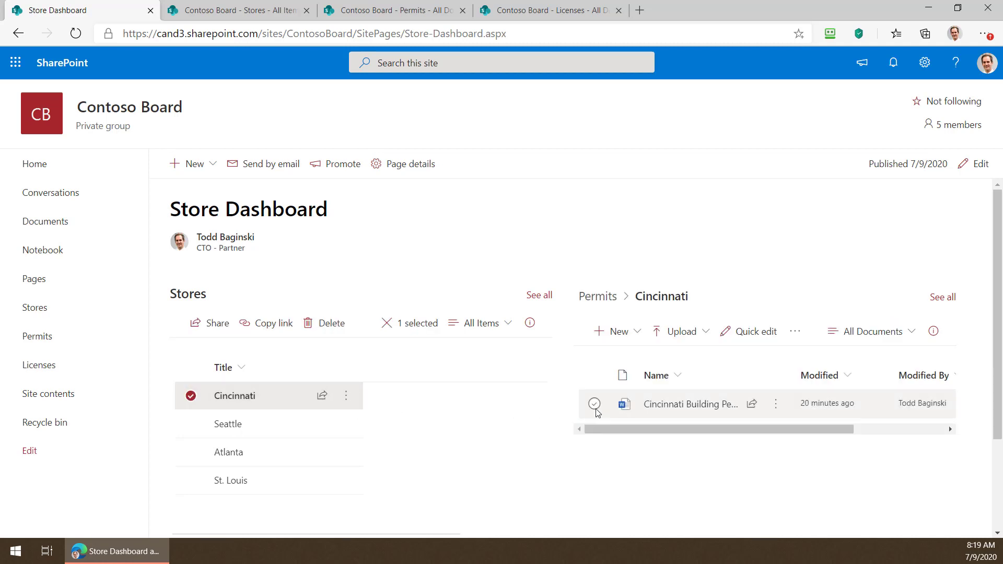
click(192, 396)
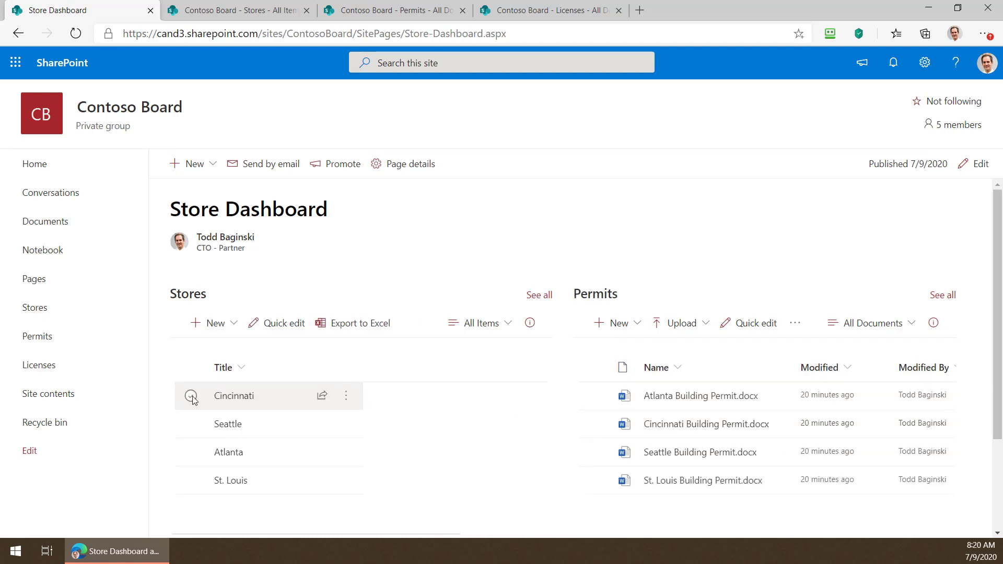
click(192, 424)
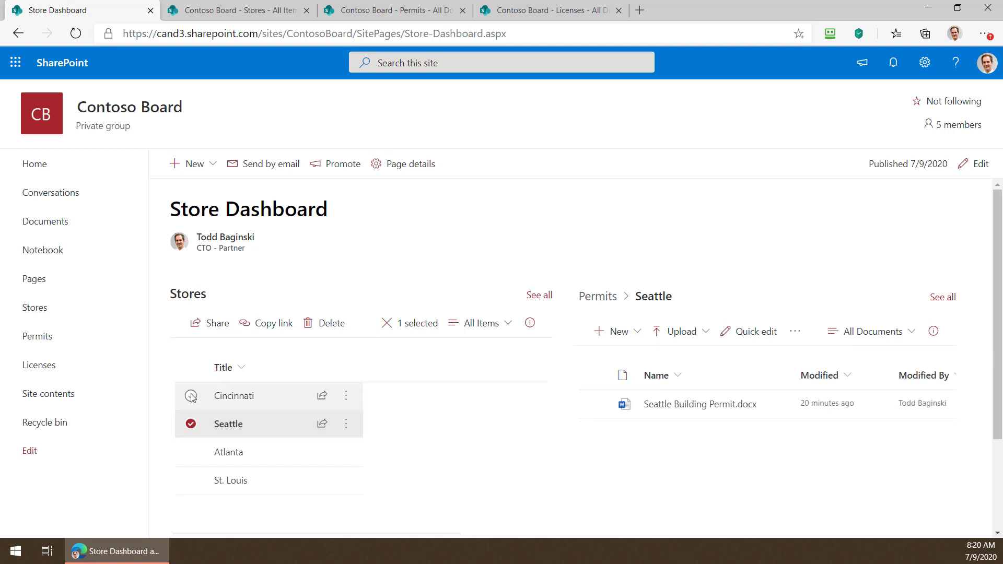
click(191, 396)
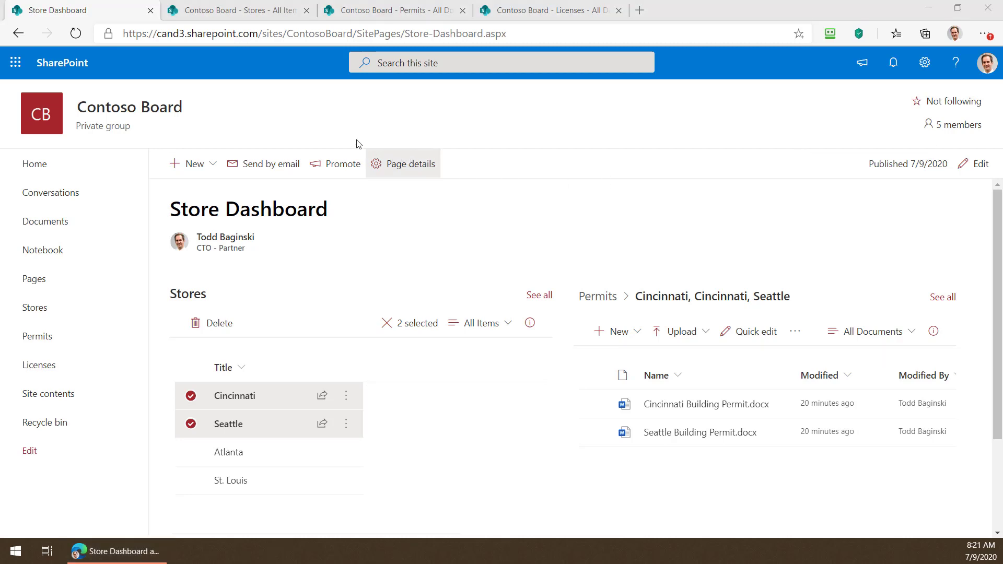
View the Stores list and the Permits library, closing the Atlanta store item opened from there.
click(275, 19)
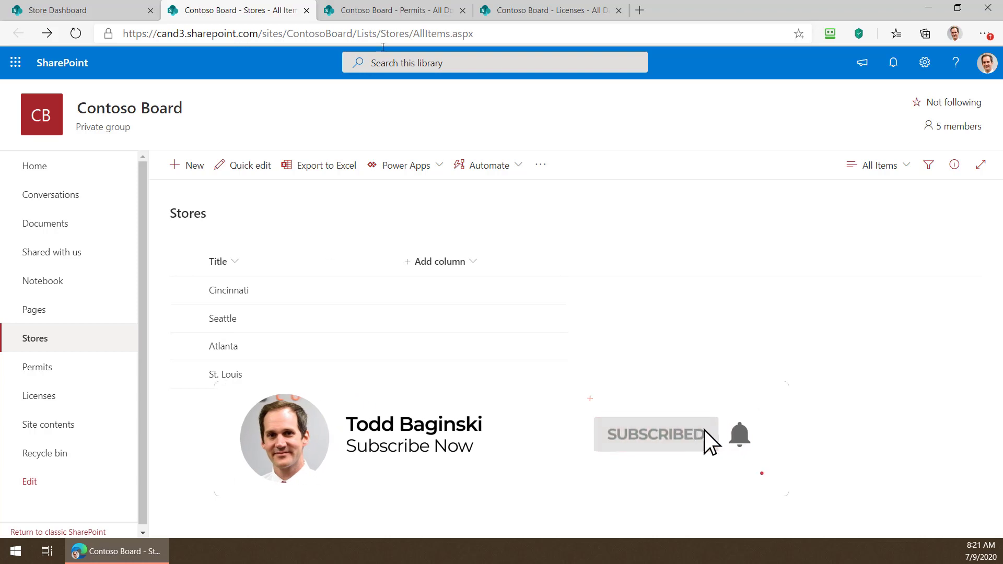
click(395, 15)
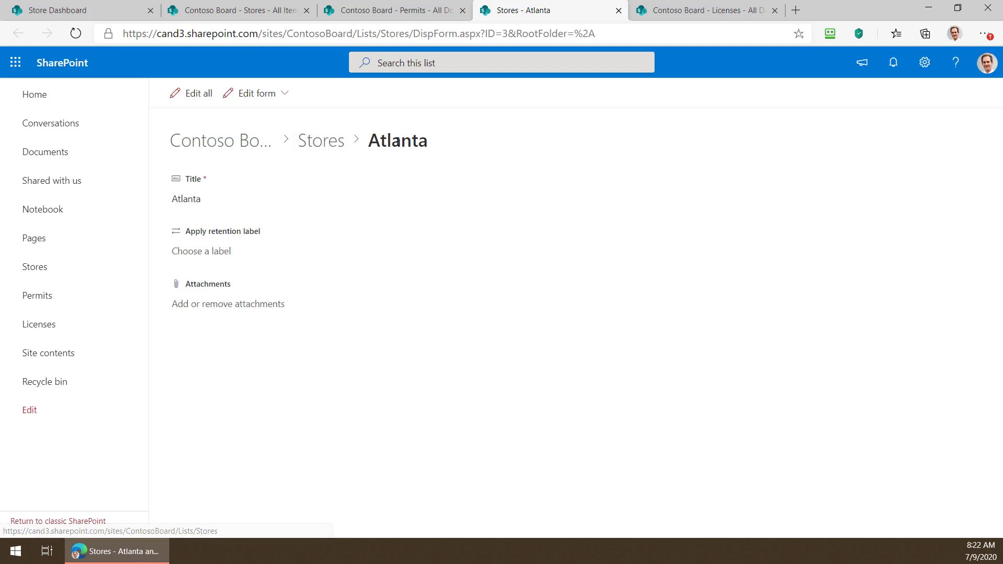
click(618, 11)
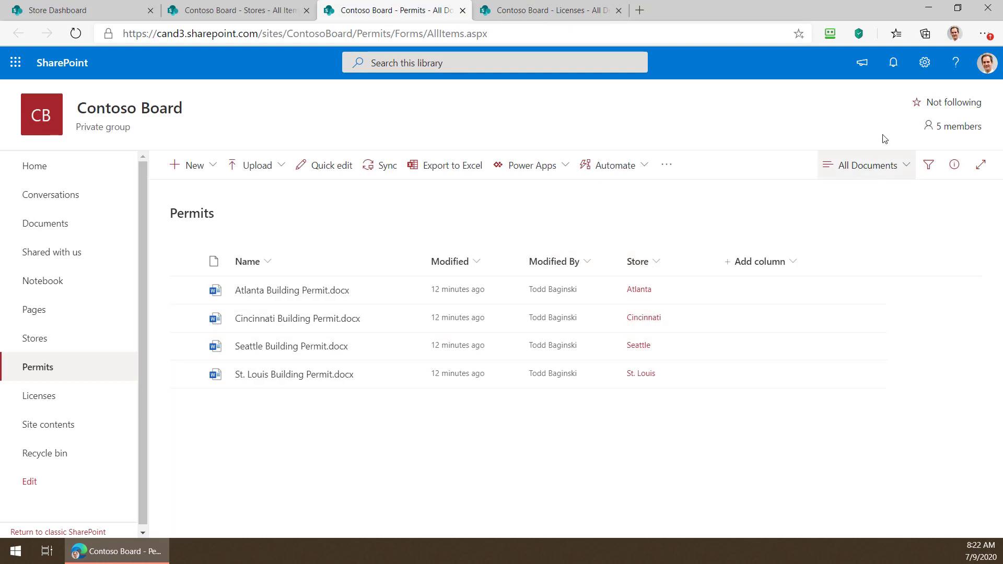
Open the Permits library settings and the edit page of its Store lookup column.
click(926, 62)
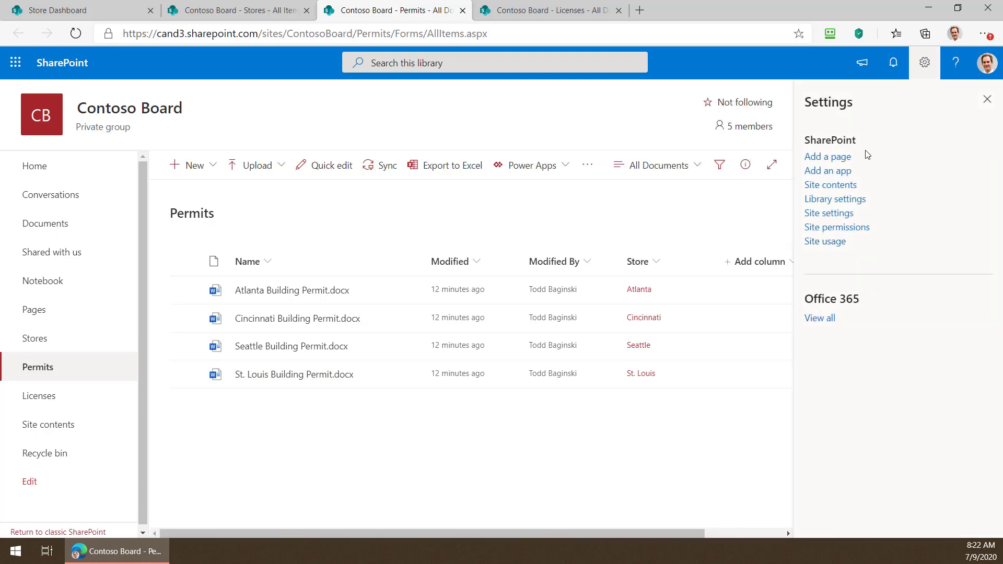
click(839, 200)
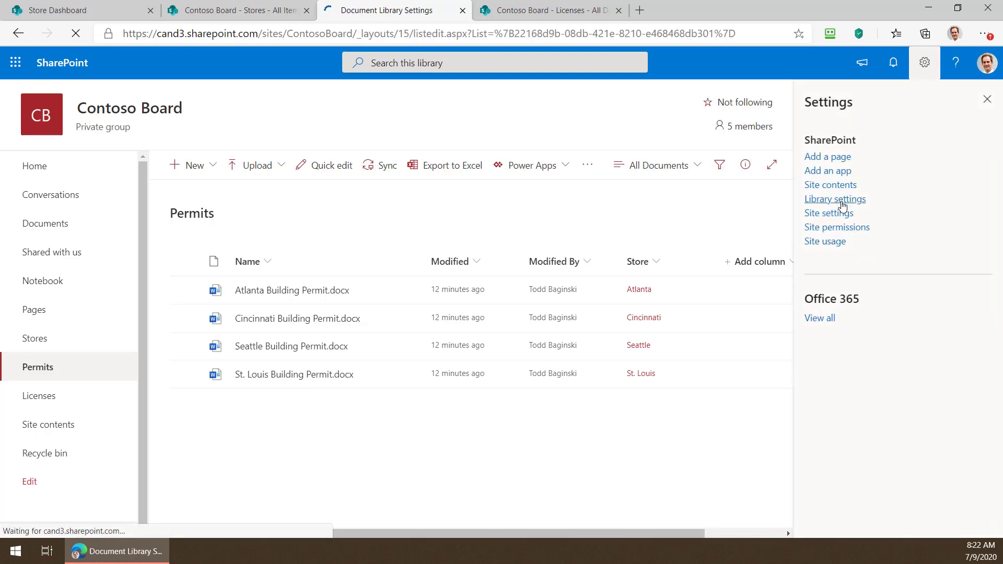
scroll(383, 287, down, 4)
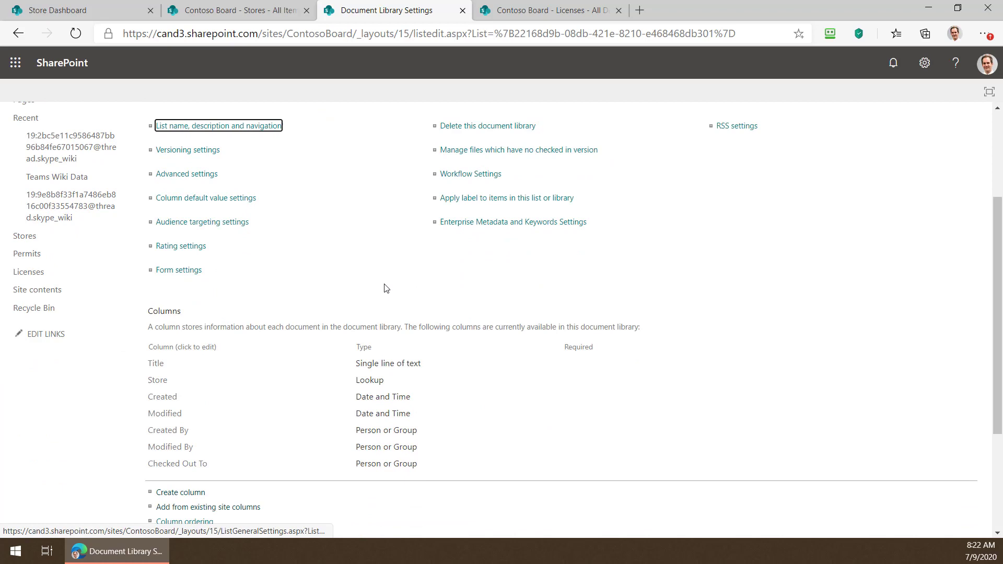
double_click(372, 339)
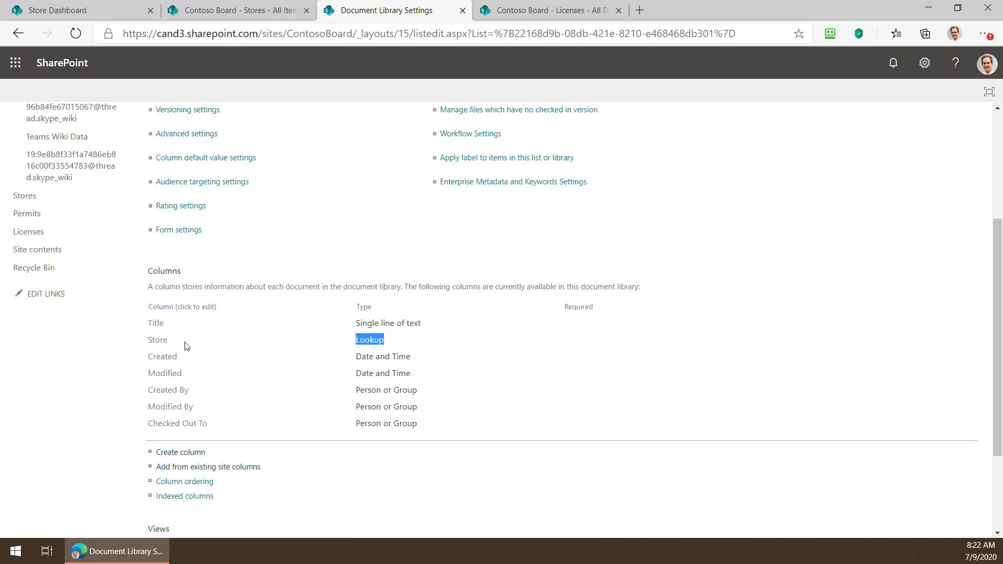
click(162, 340)
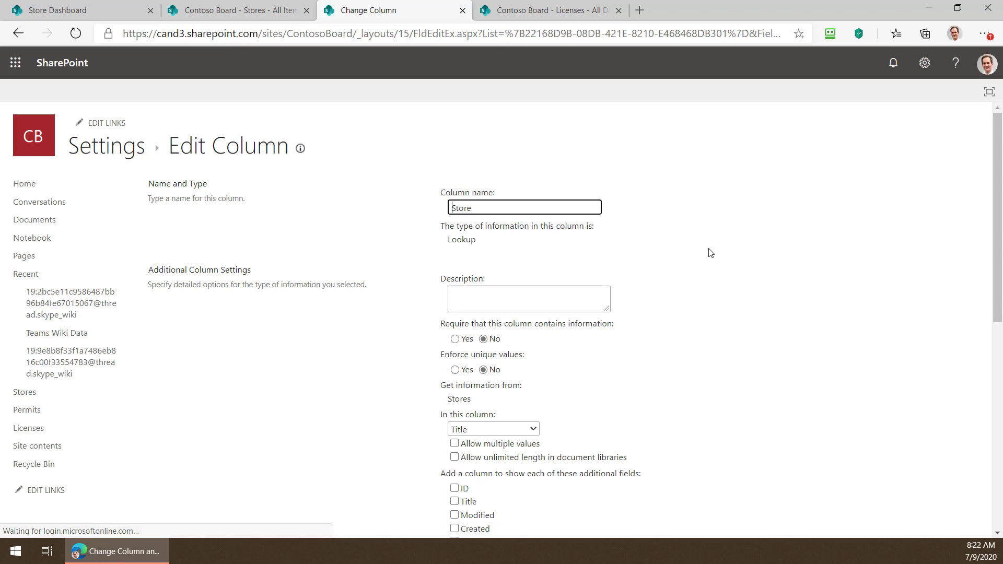
Examine the Store column's information type, source list and lookup options, and return to the Permits library.
click(459, 244)
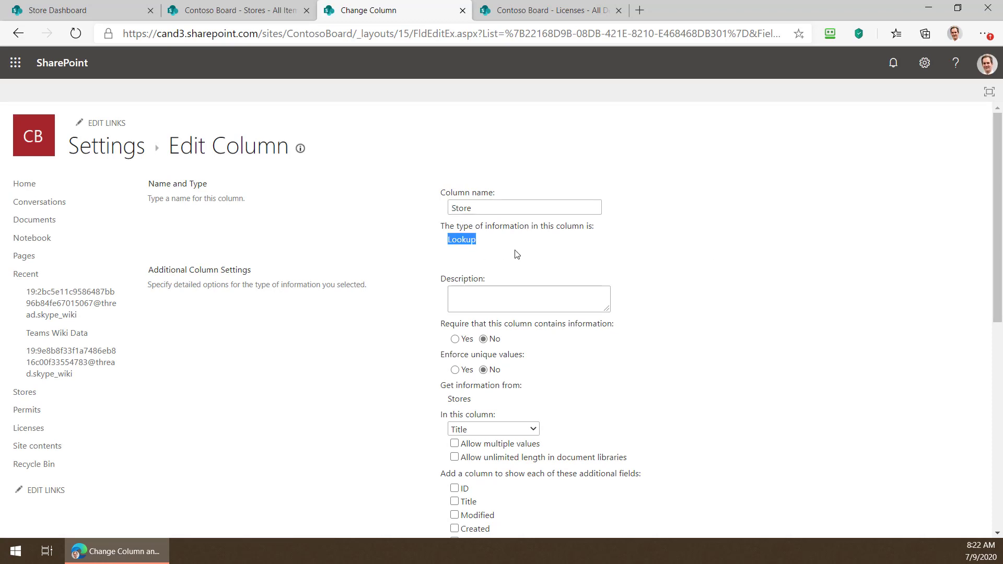
double_click(456, 399)
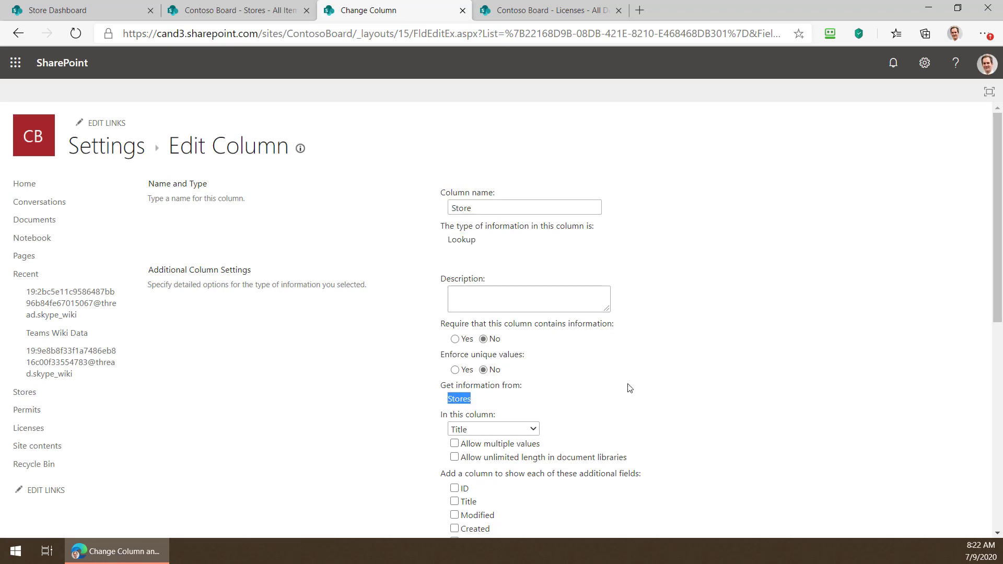
scroll(703, 242, down, 2)
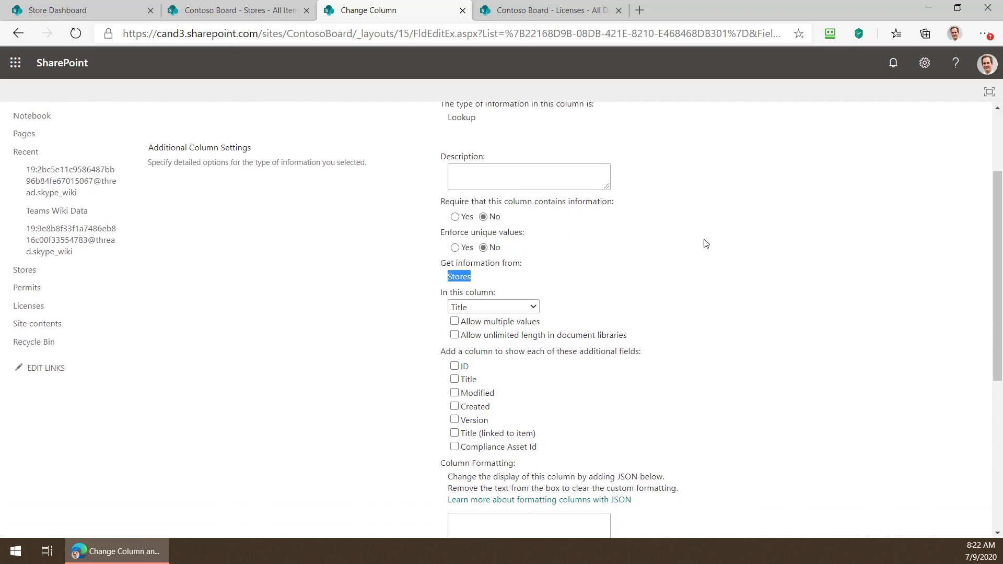
scroll(500, 356, up, 1)
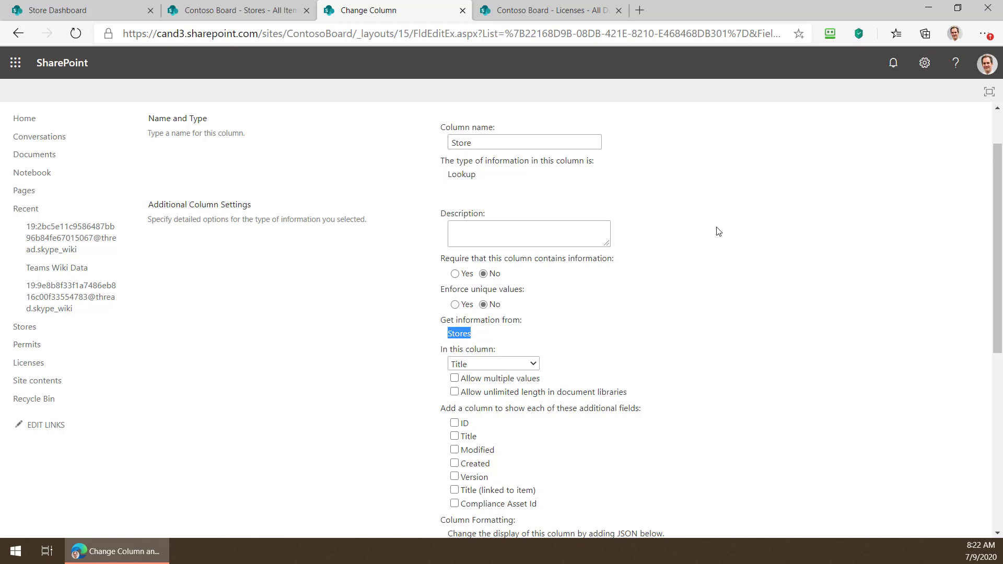
scroll(716, 230, up, 1)
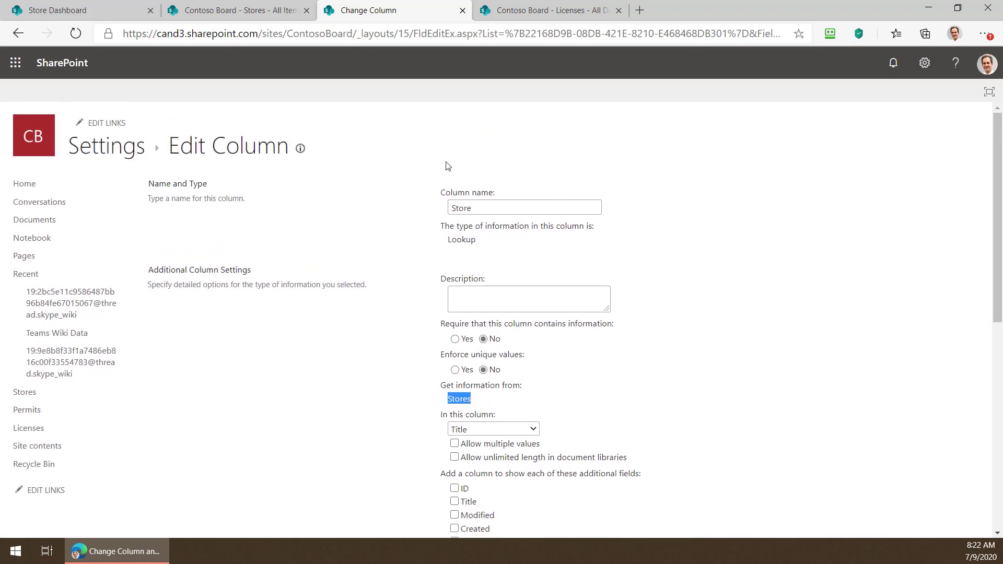
key(alt+Left)
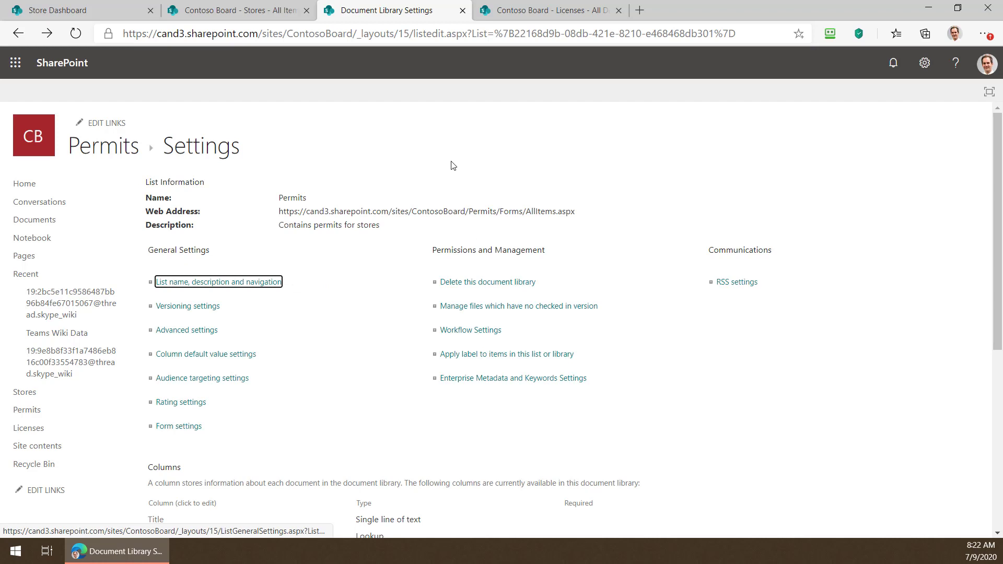
key(alt+Left)
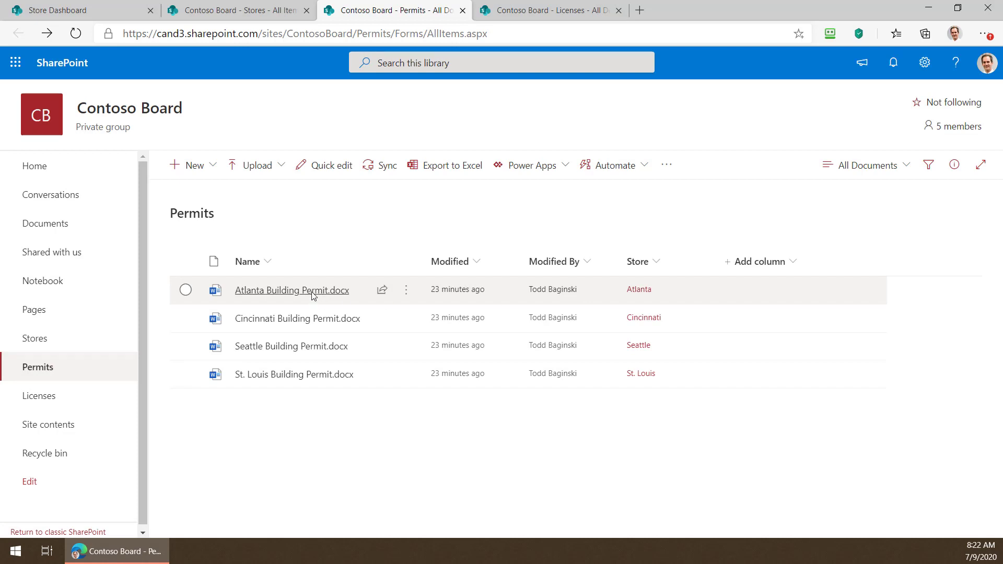
Return to the Store Dashboard, clear the Permits filter, and deselect Cincinnati and Seattle in the Stores list.
mouse_move(313, 295)
click(107, 10)
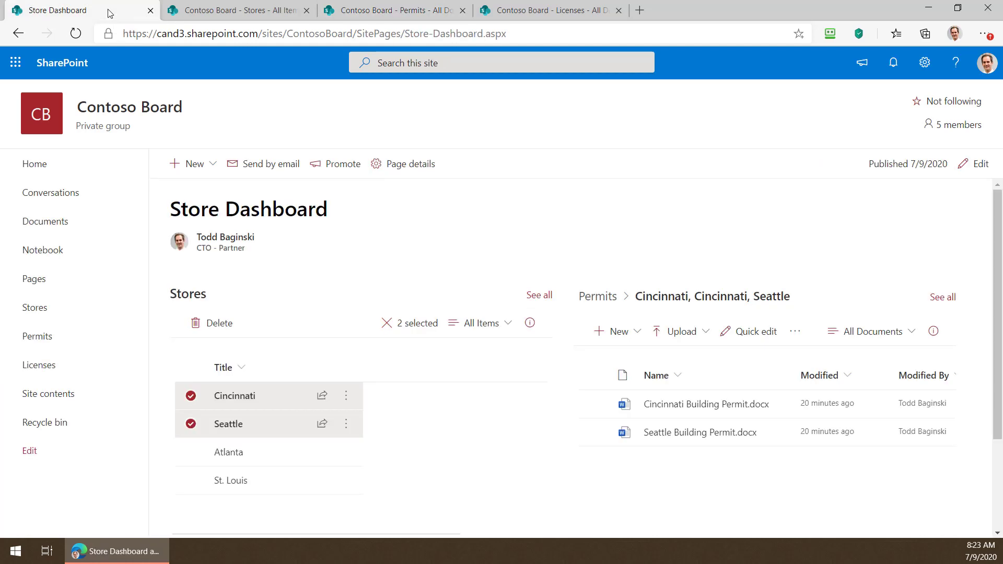
click(598, 297)
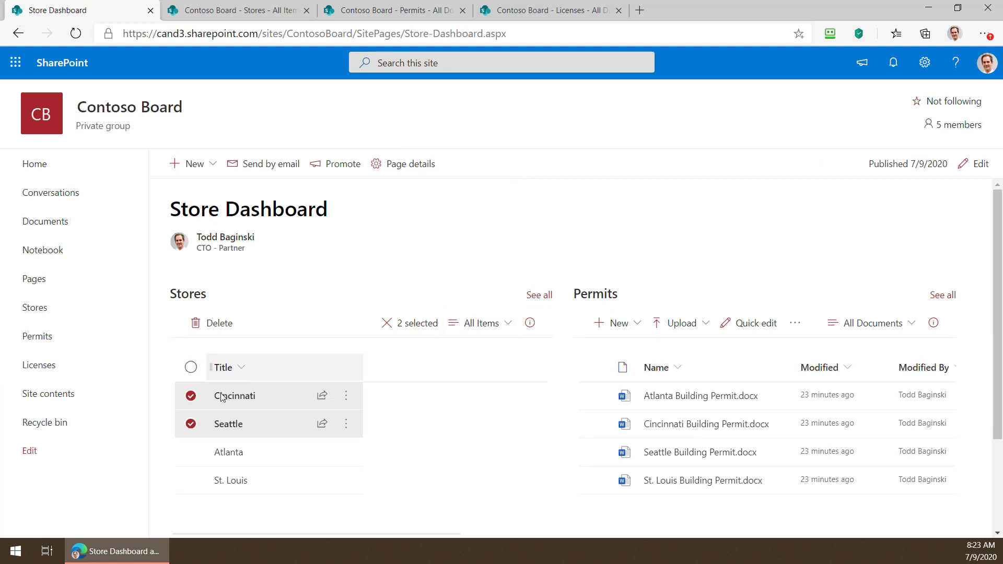
click(191, 399)
click(192, 424)
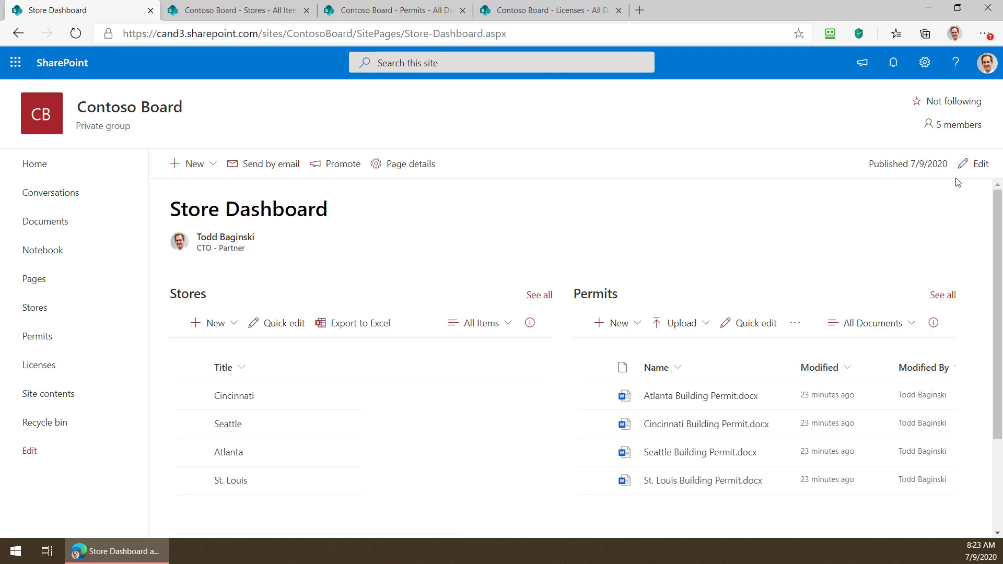
Open the Store Dashboard page for editing and select the Stores web part.
click(969, 165)
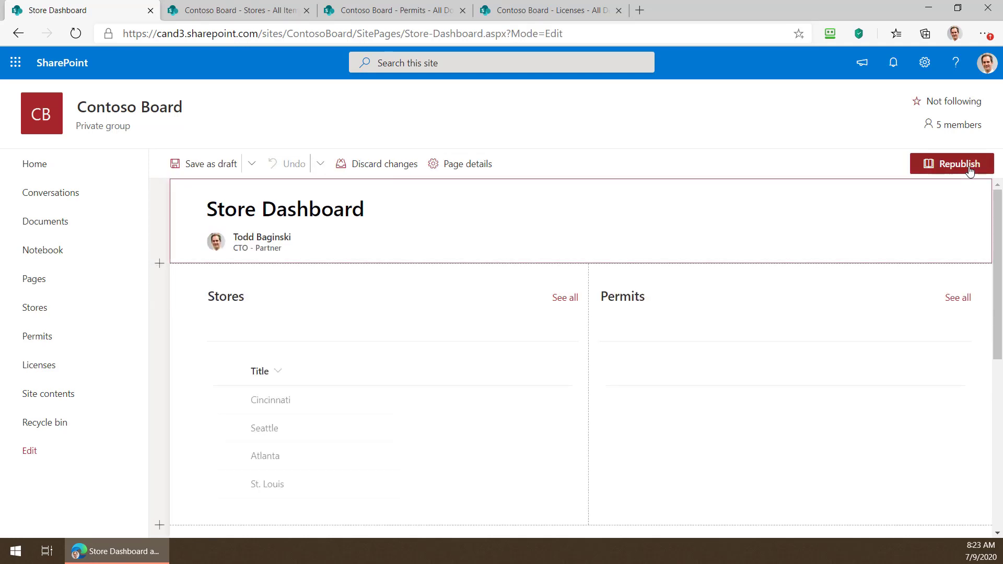
click(258, 294)
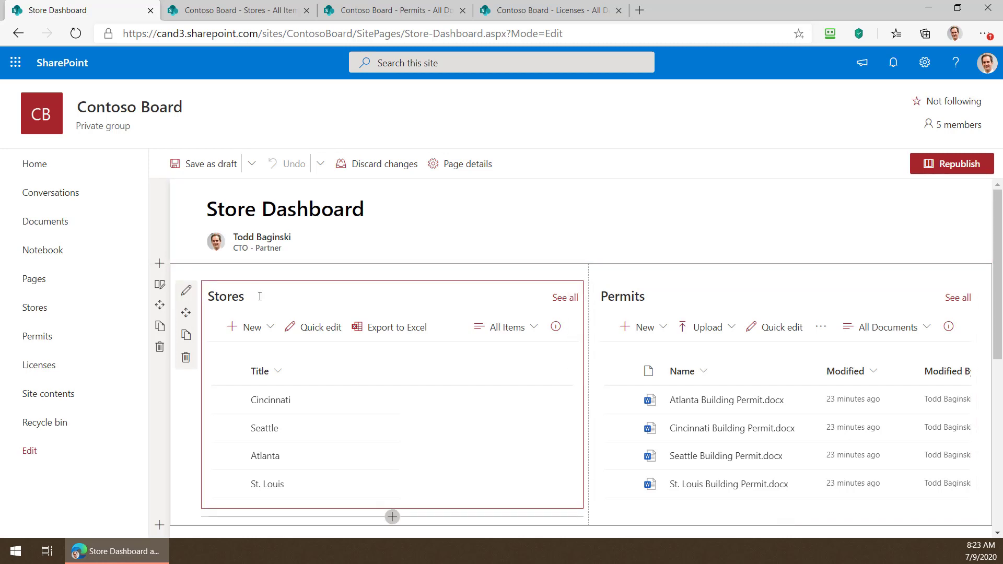
Add a List web part below the existing Stores web part in column one and connect it to the Stores list.
click(392, 518)
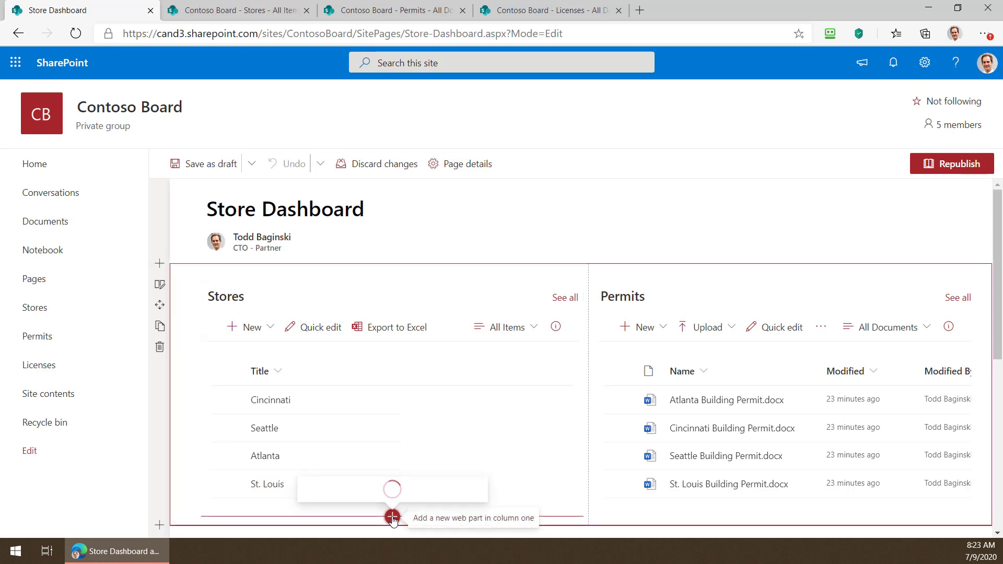
scroll(423, 414, down, 3)
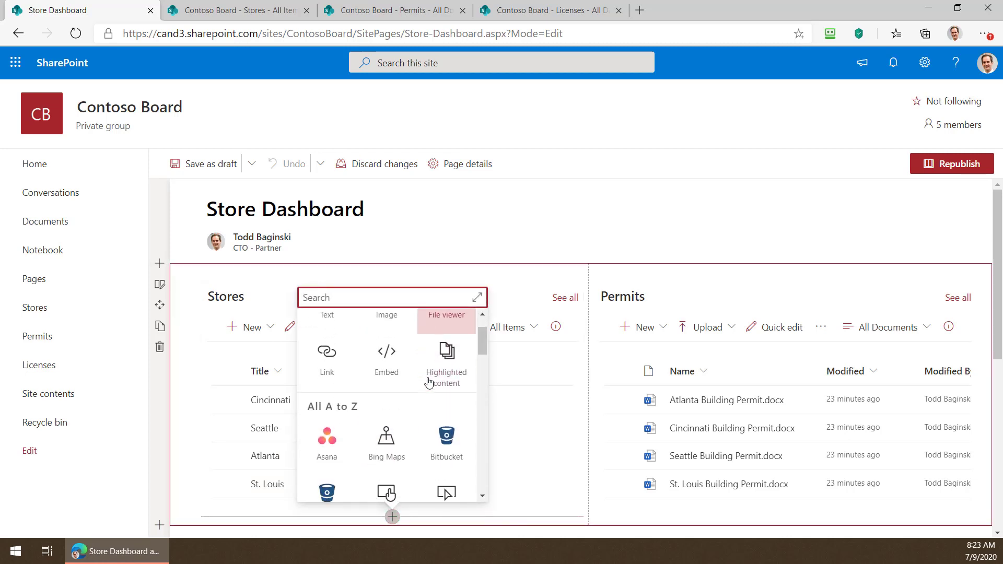
scroll(428, 382, down, 4)
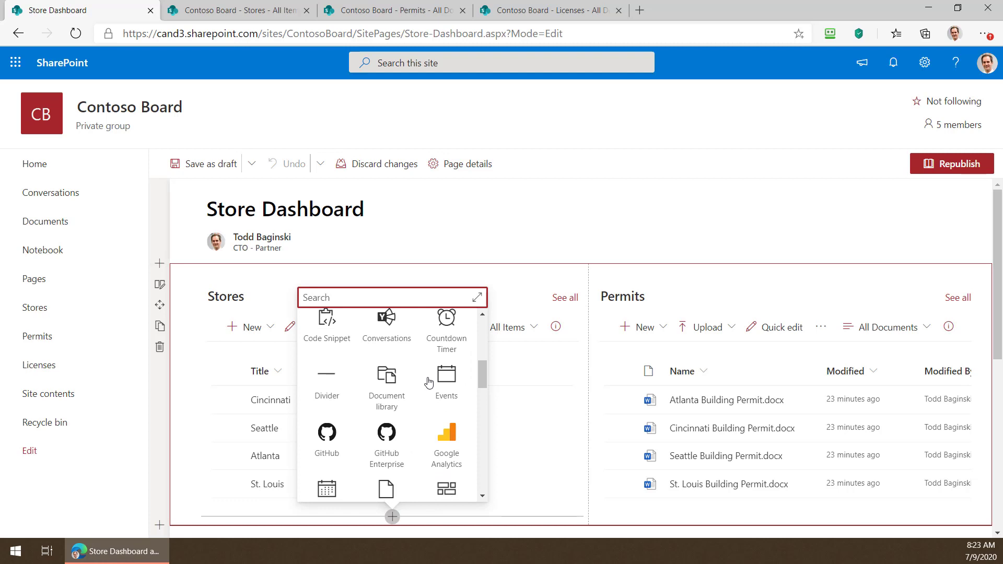
scroll(428, 382, down, 1)
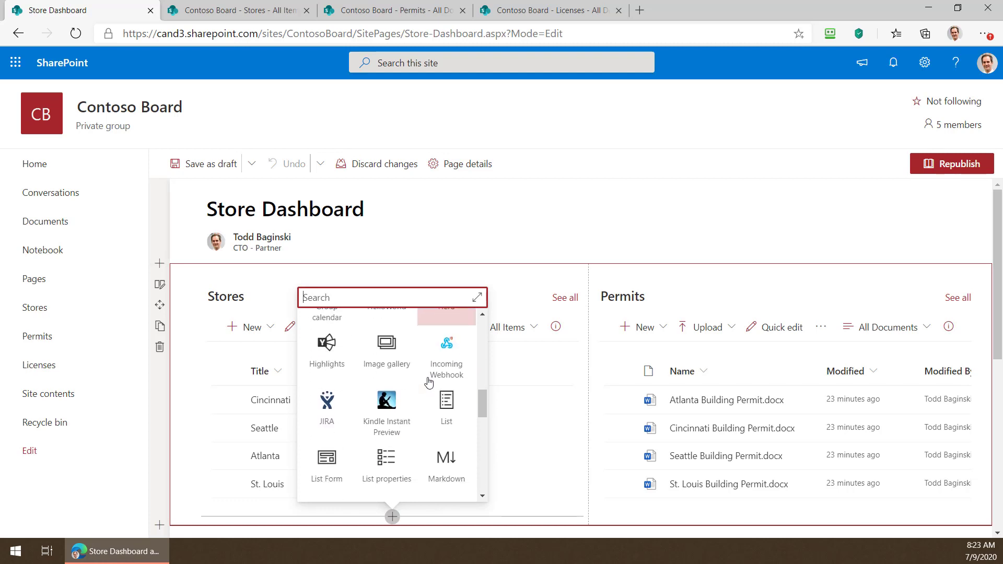
click(445, 413)
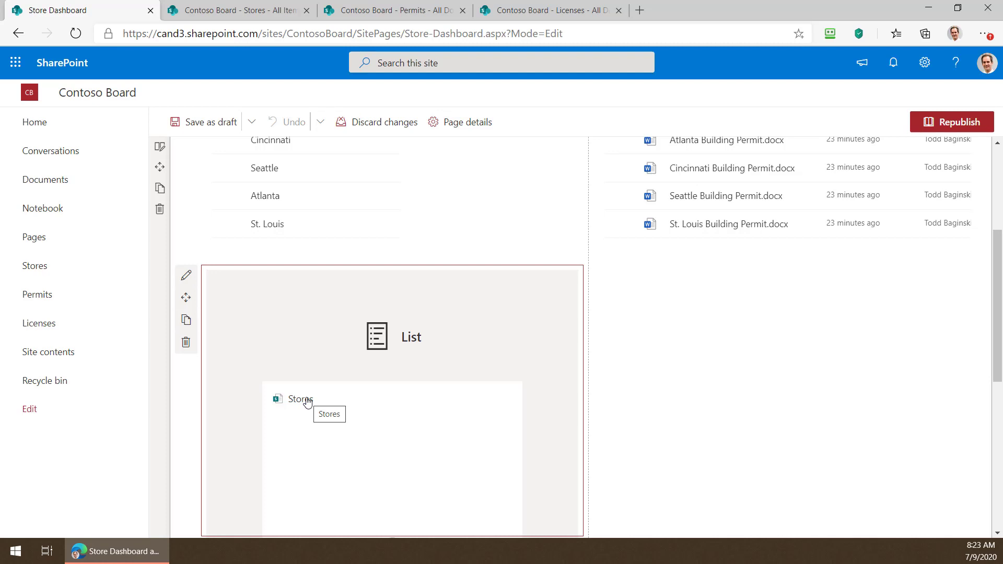
click(307, 401)
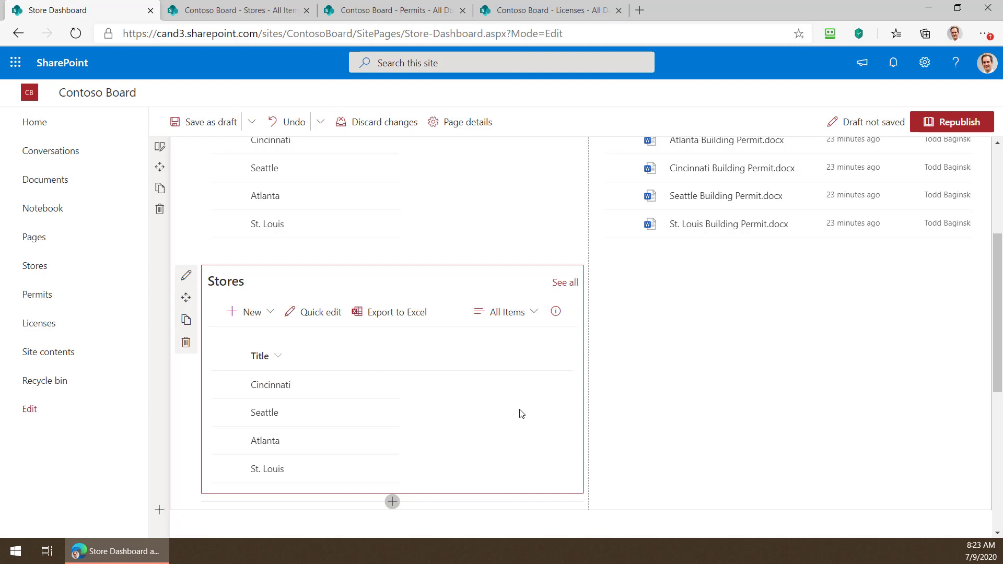
Delete the duplicate Stores web part just added in column one.
click(185, 345)
scroll(877, 340, up, 5)
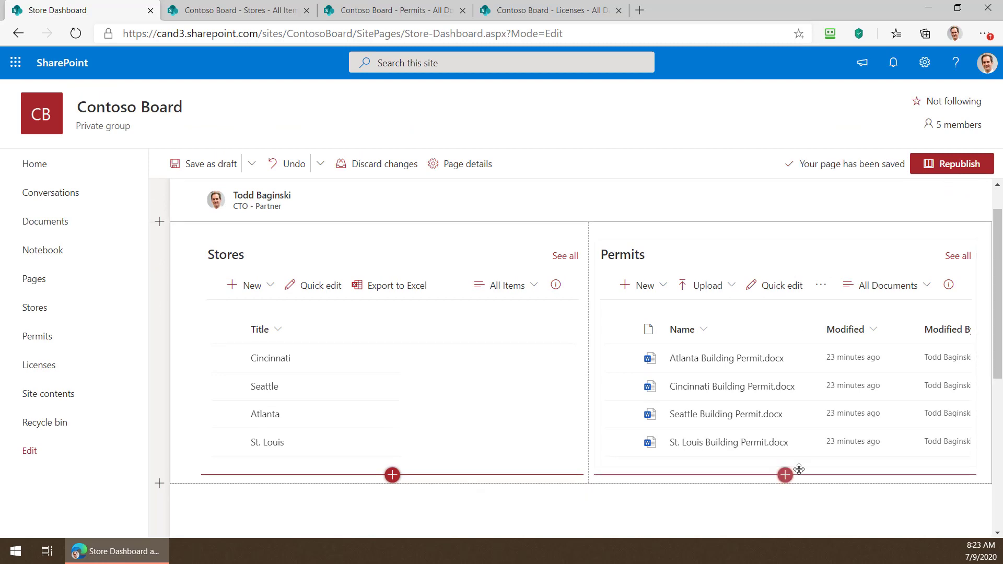
Add a Document library web part below the existing Permits web part in column two and connect it to the Permits library.
click(785, 475)
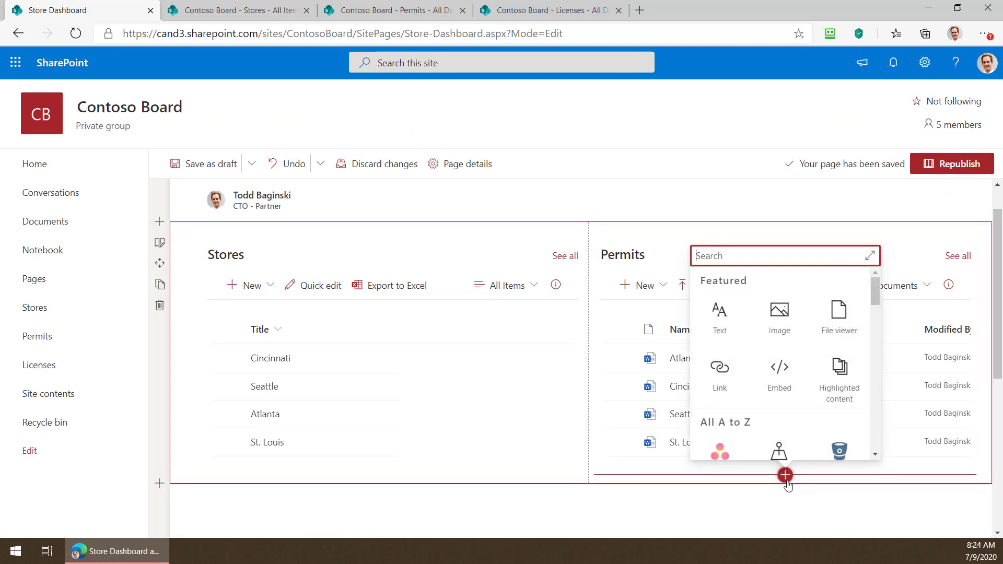
scroll(808, 353, down, 4)
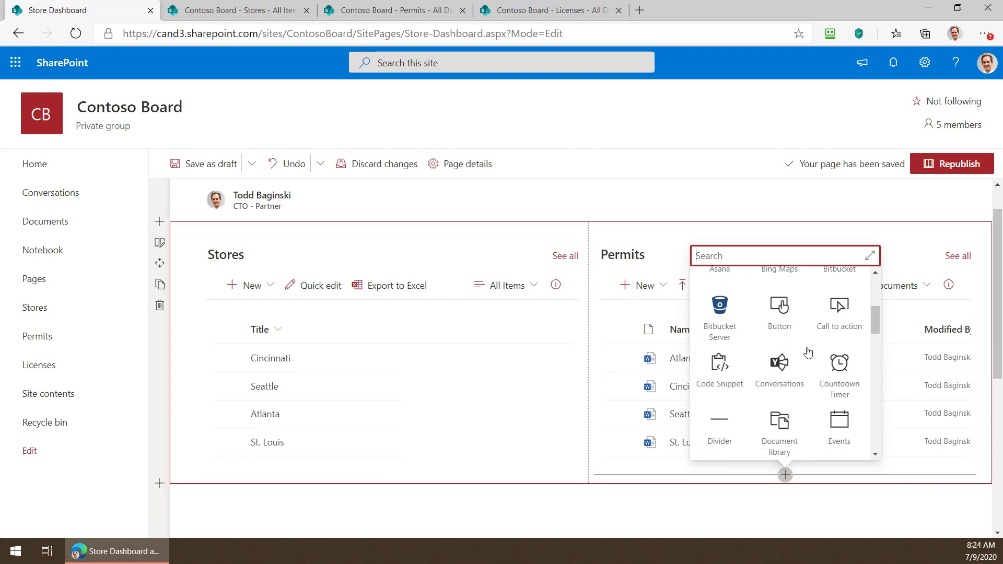
scroll(794, 360, down, 3)
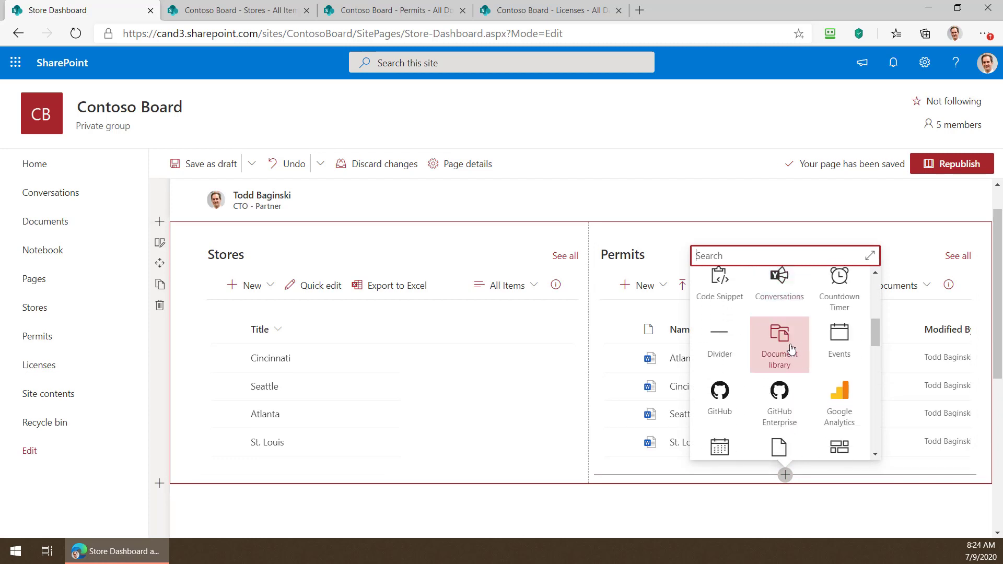
click(792, 349)
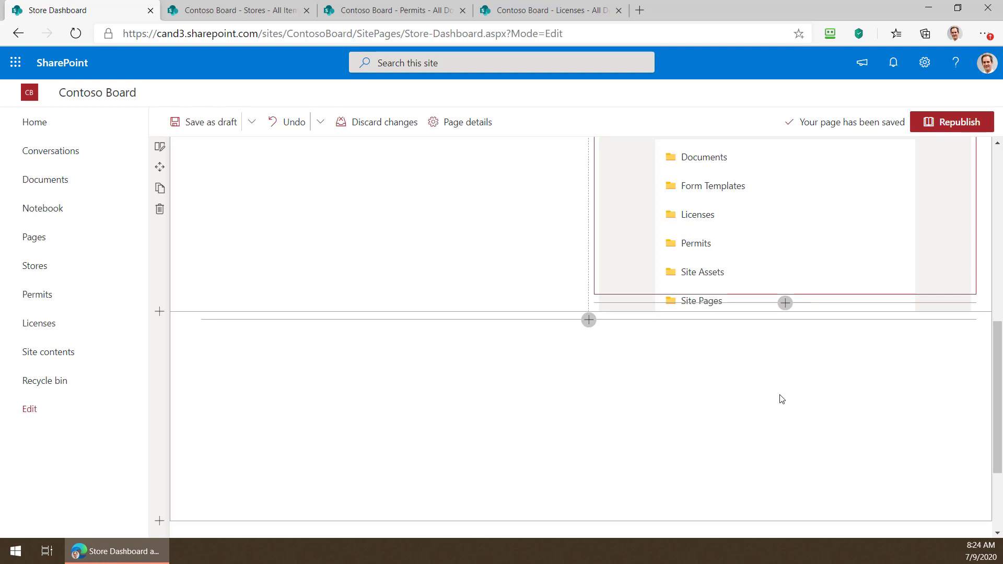
scroll(782, 399, up, 3)
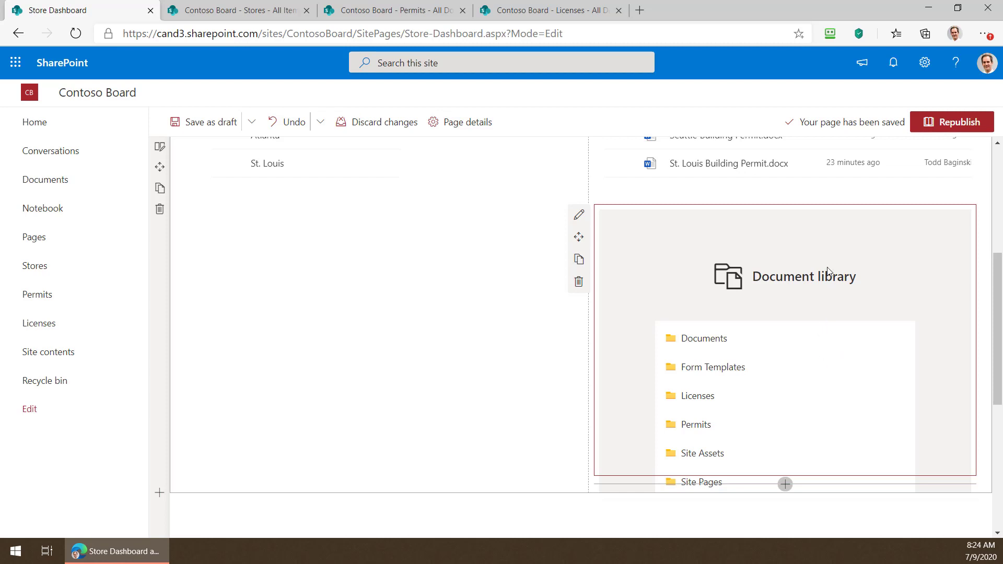
scroll(818, 375, up, 3)
scroll(700, 269, up, 2)
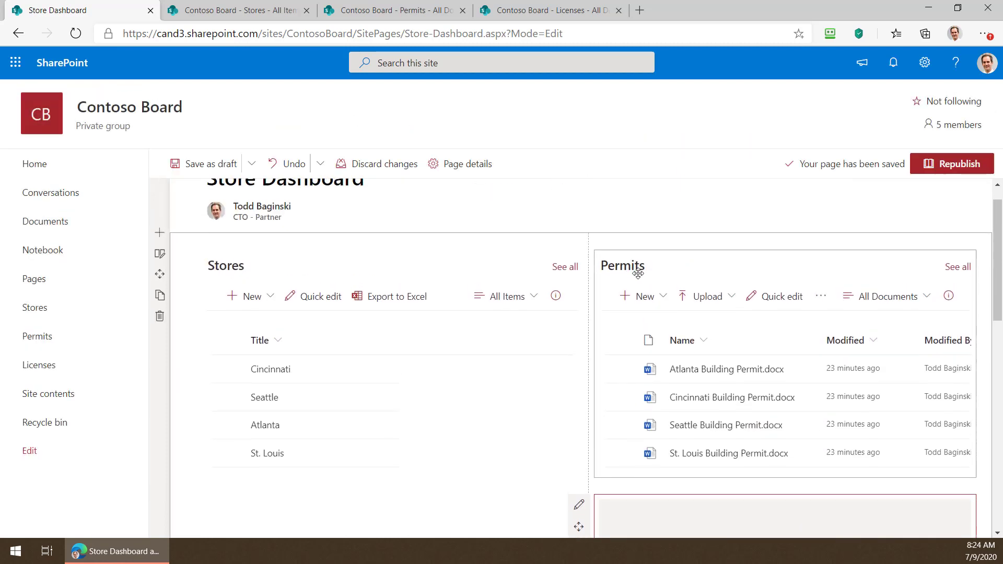
scroll(836, 412, down, 4)
scroll(815, 376, down, 1)
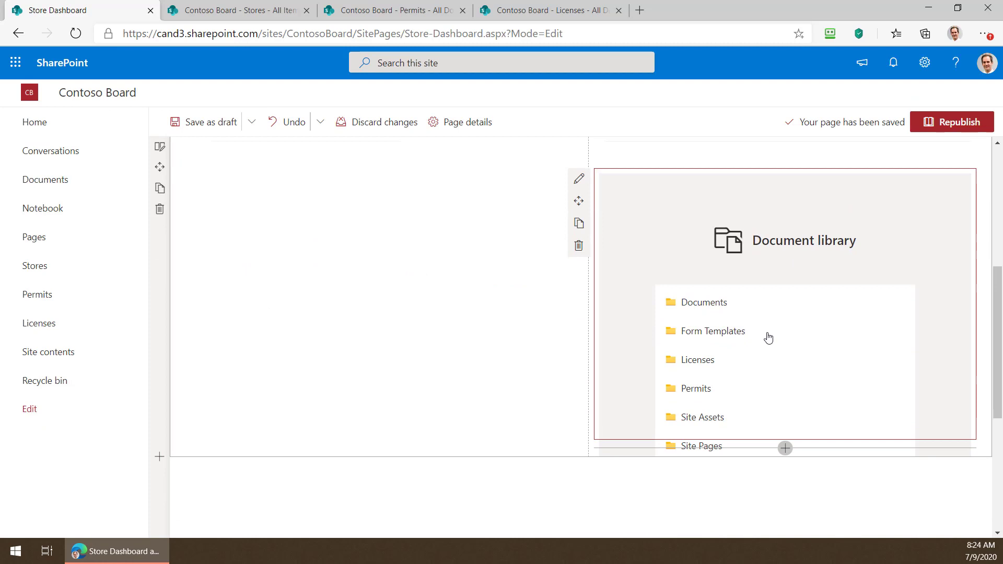
click(699, 392)
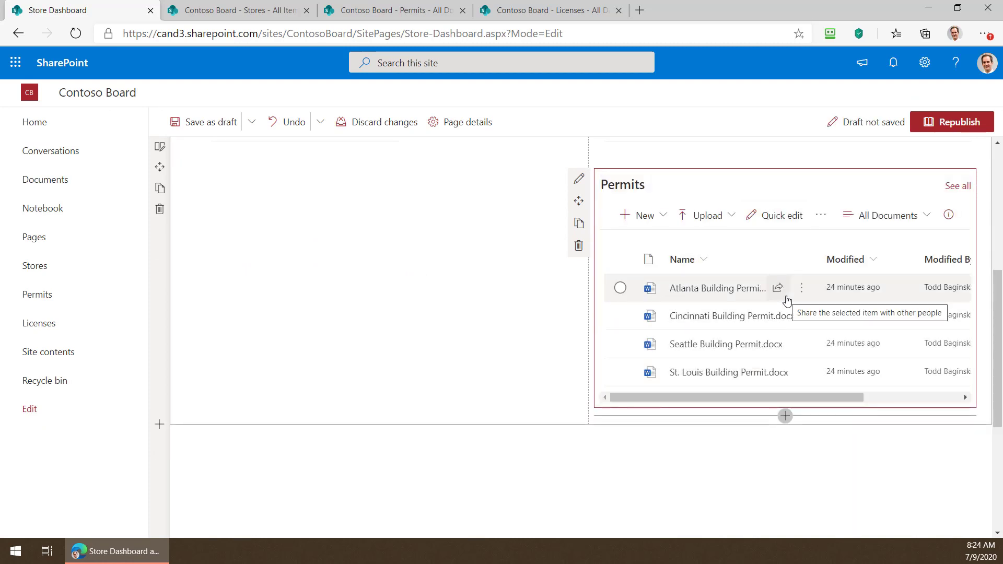
Delete the duplicate Permits web part just added in column two.
click(578, 246)
key(ctrl+z)
scroll(828, 368, up, 6)
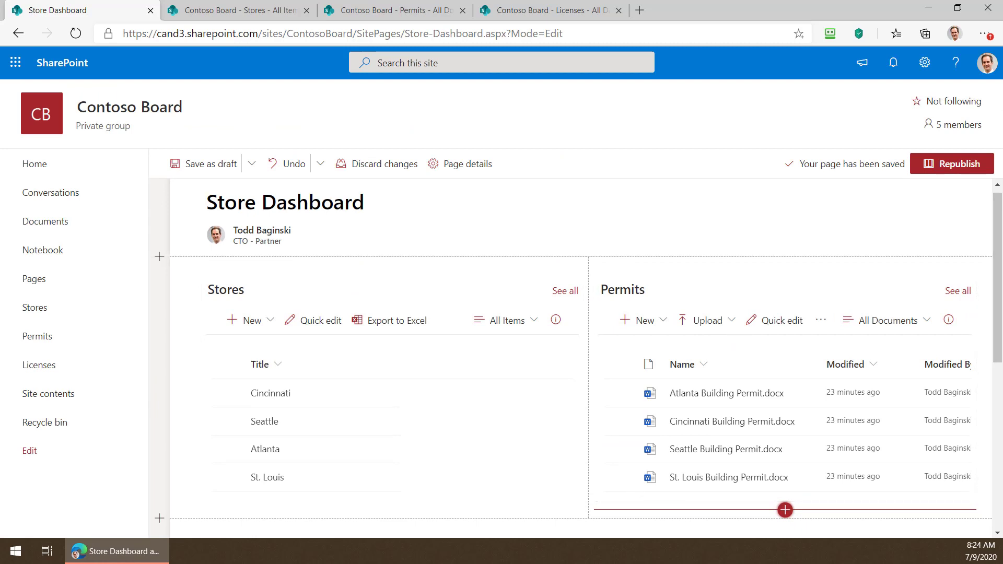
Open the Permits web part's settings and switch dynamic filtering off and back on.
click(759, 287)
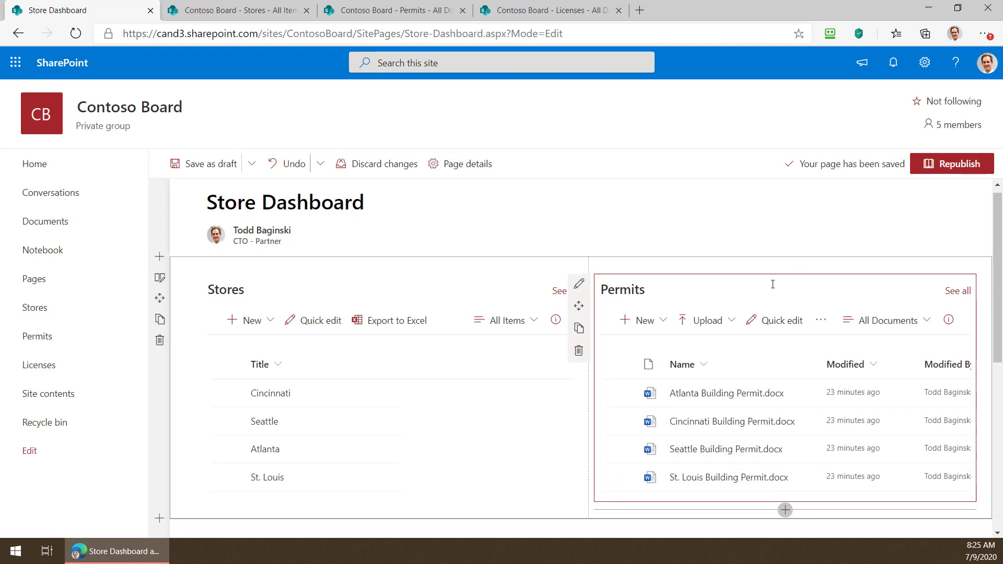
click(579, 283)
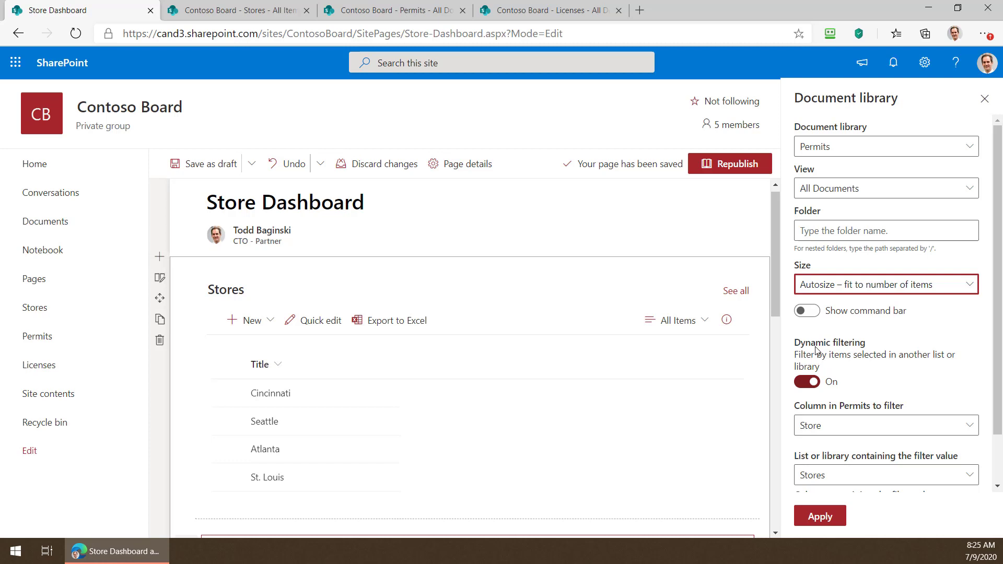
scroll(820, 349, down, 2)
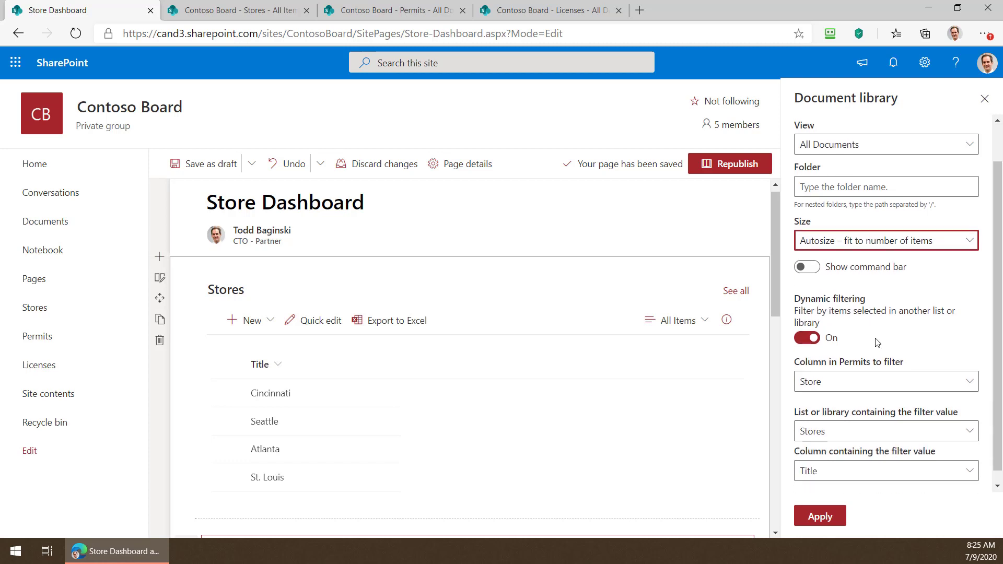
click(804, 327)
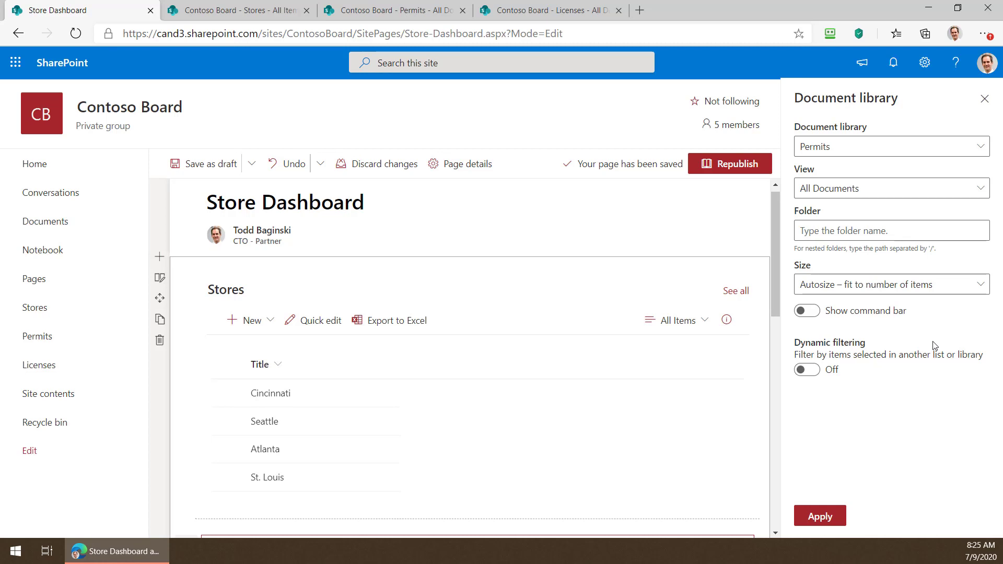
click(831, 375)
scroll(960, 343, down, 1)
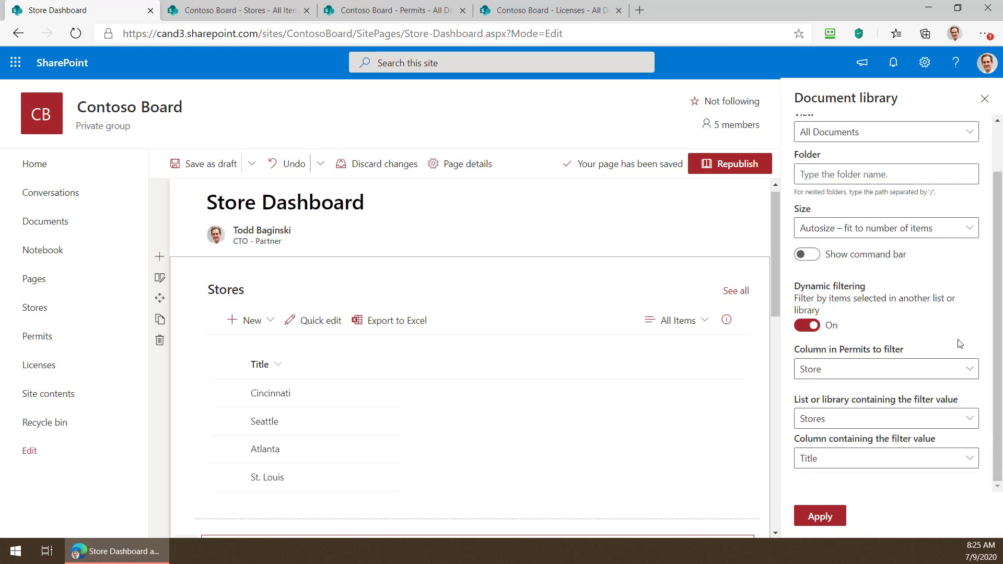
Set the Permits Store column to filter by the Title column of the Stores list, apply it, and republish the page.
click(874, 374)
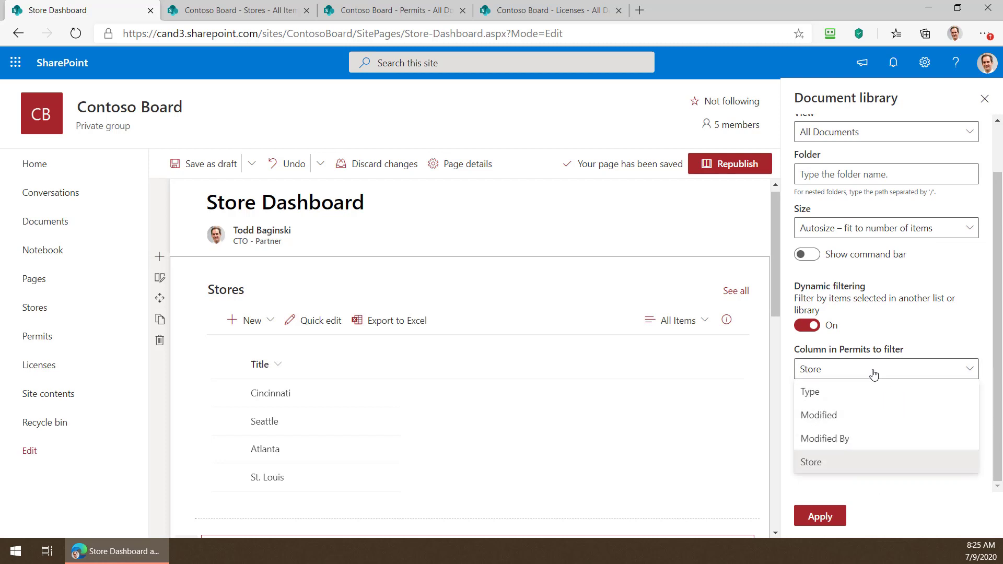
click(850, 464)
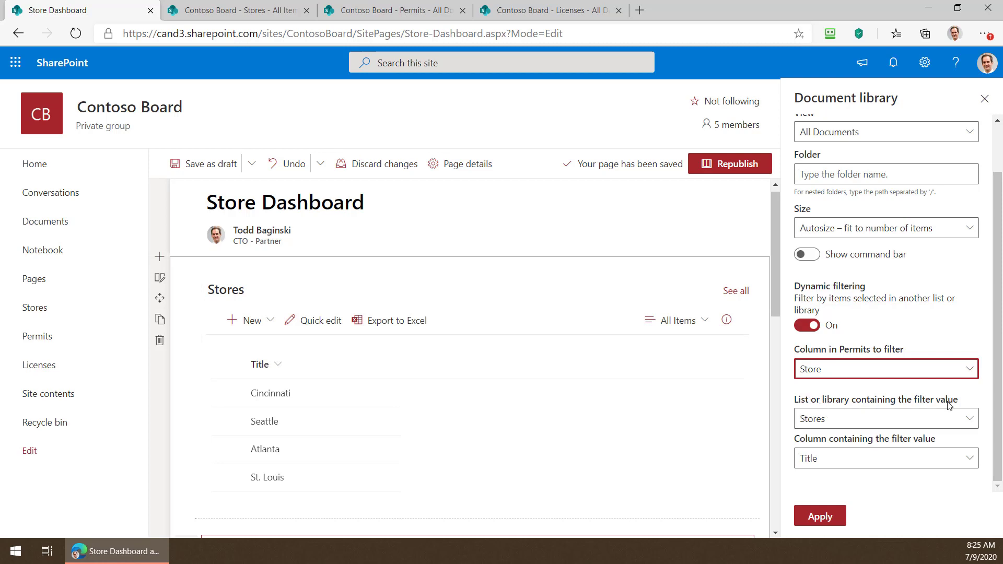
click(969, 419)
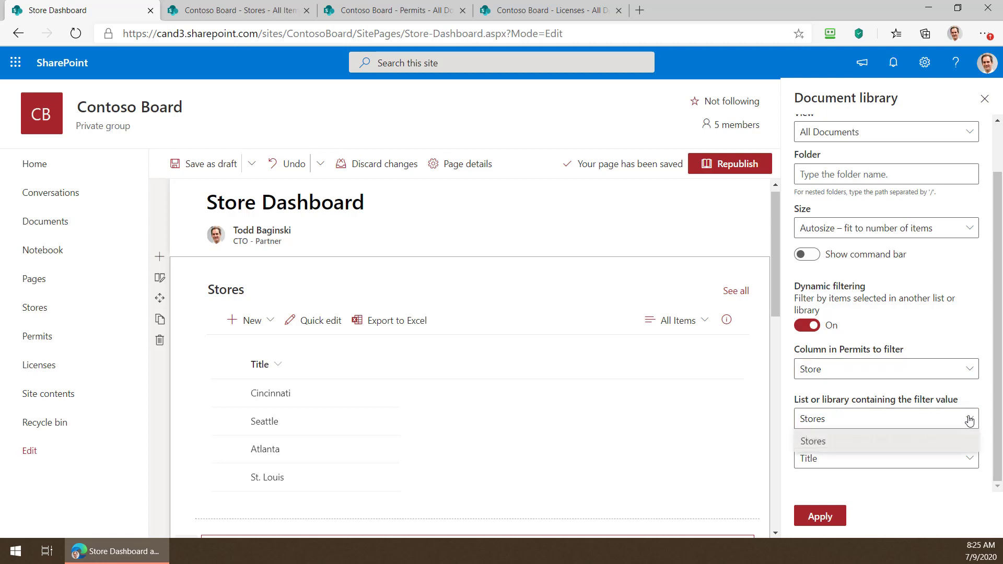
click(853, 442)
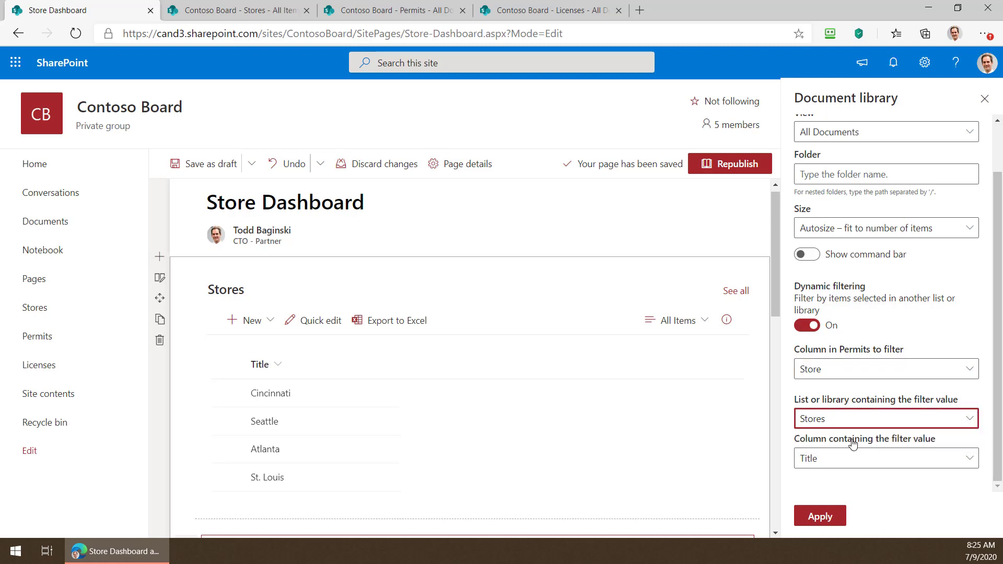
click(969, 462)
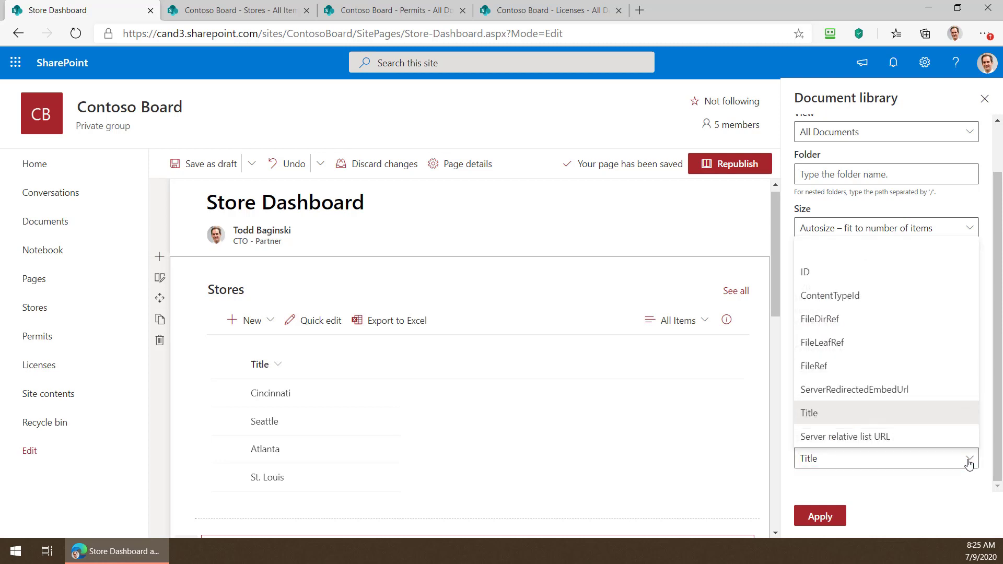
click(842, 417)
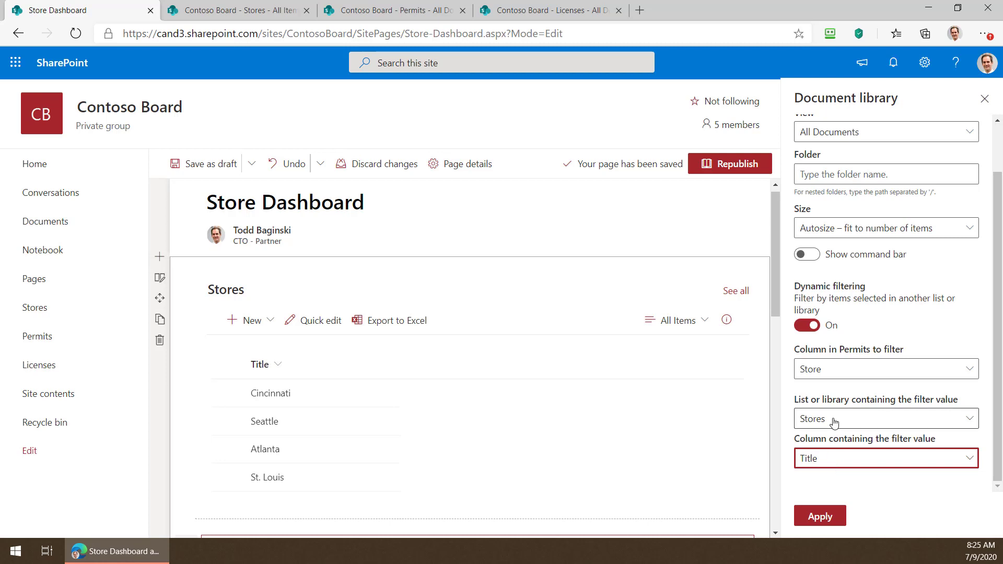
click(830, 516)
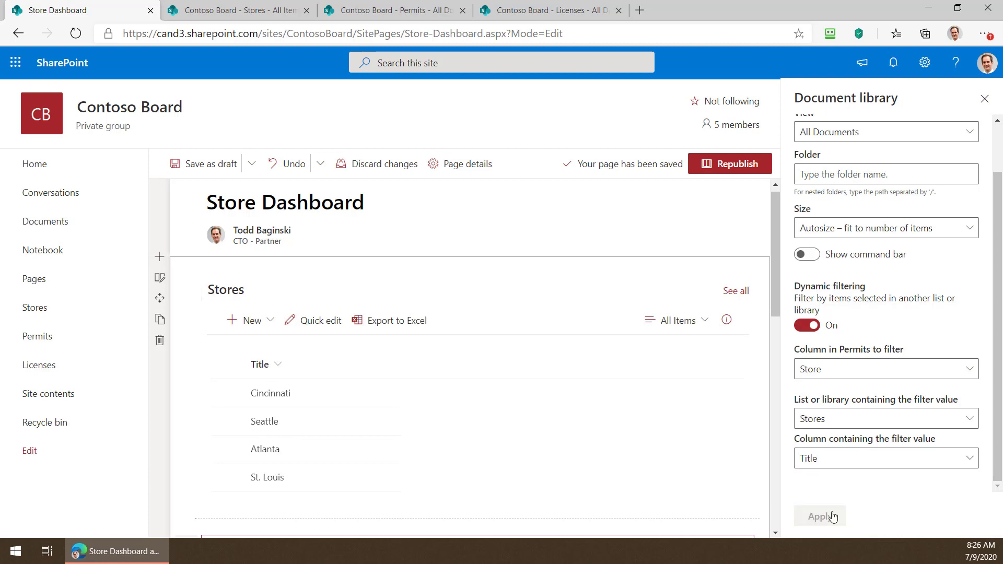
click(984, 99)
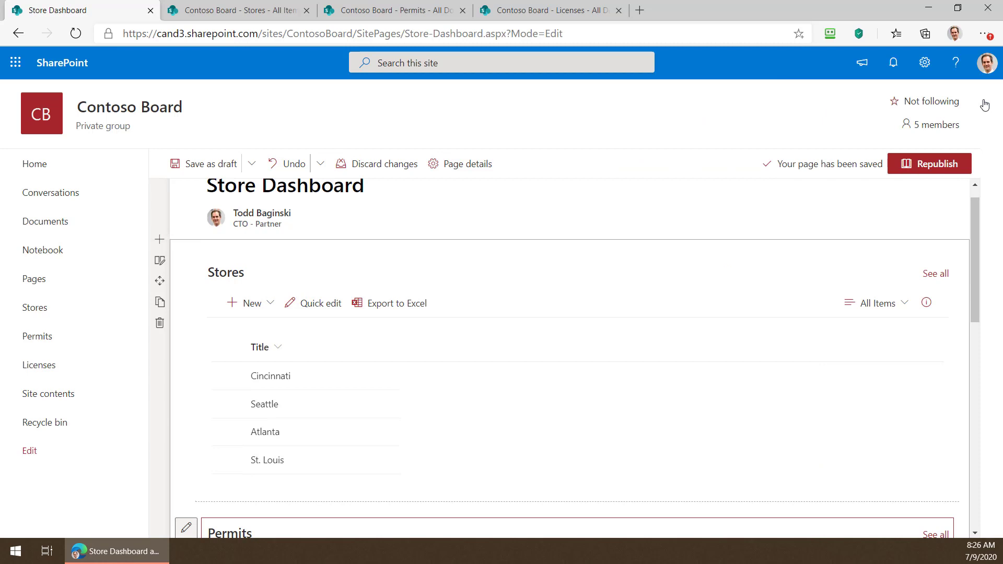
click(965, 165)
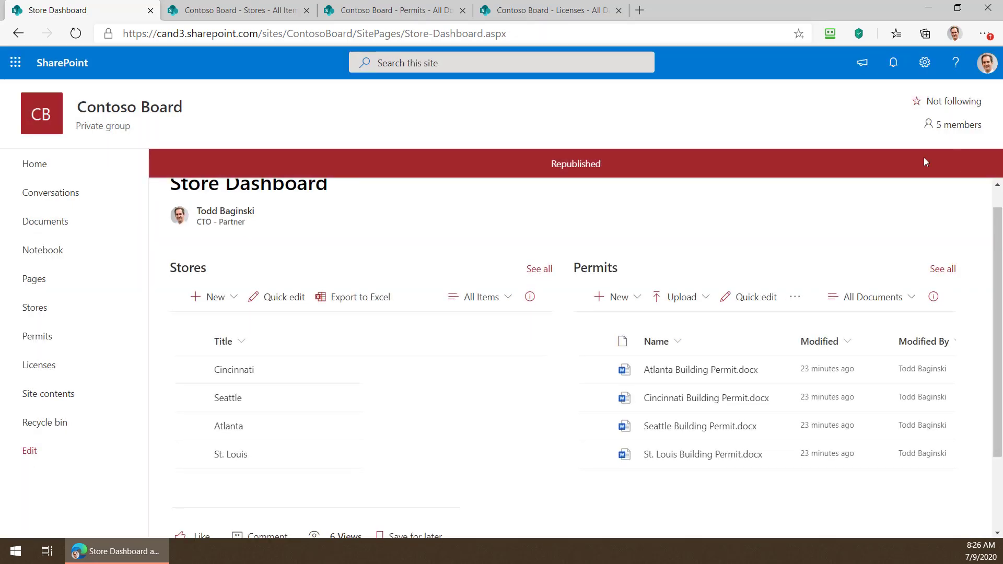
Test the Permits filter on the published dashboard by selecting and deselecting Cincinnati in the Stores list.
click(191, 370)
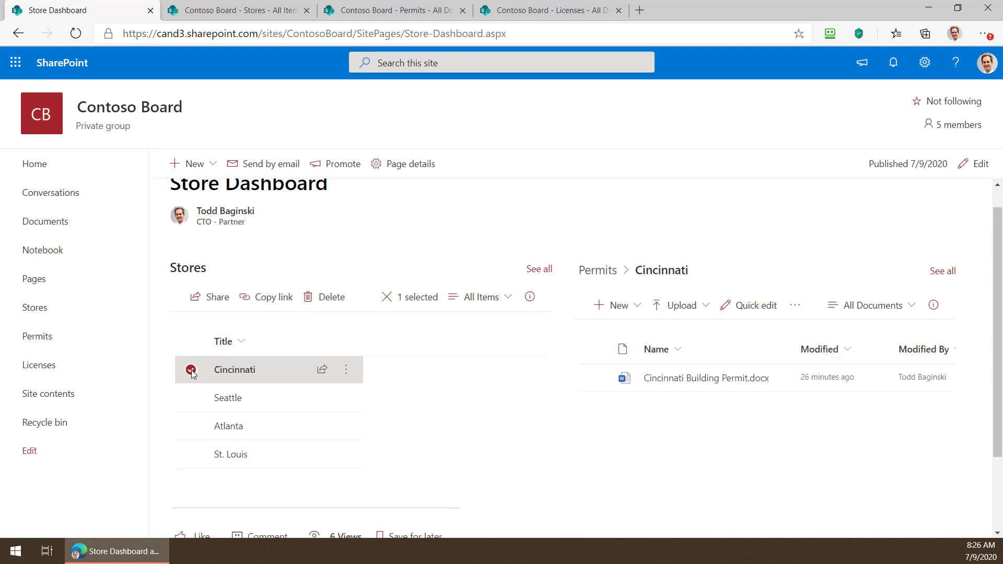
click(192, 370)
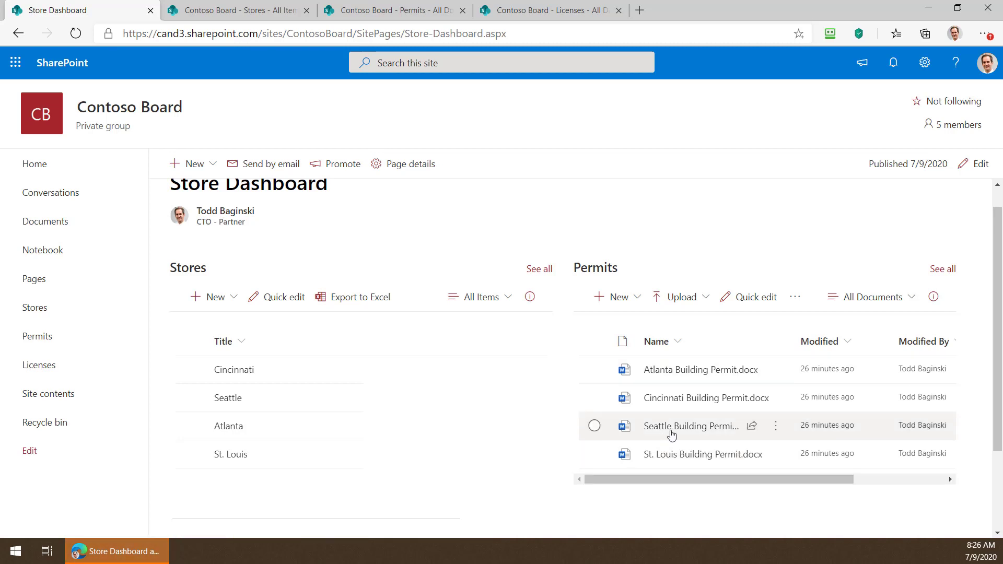
scroll(377, 396, down, 2)
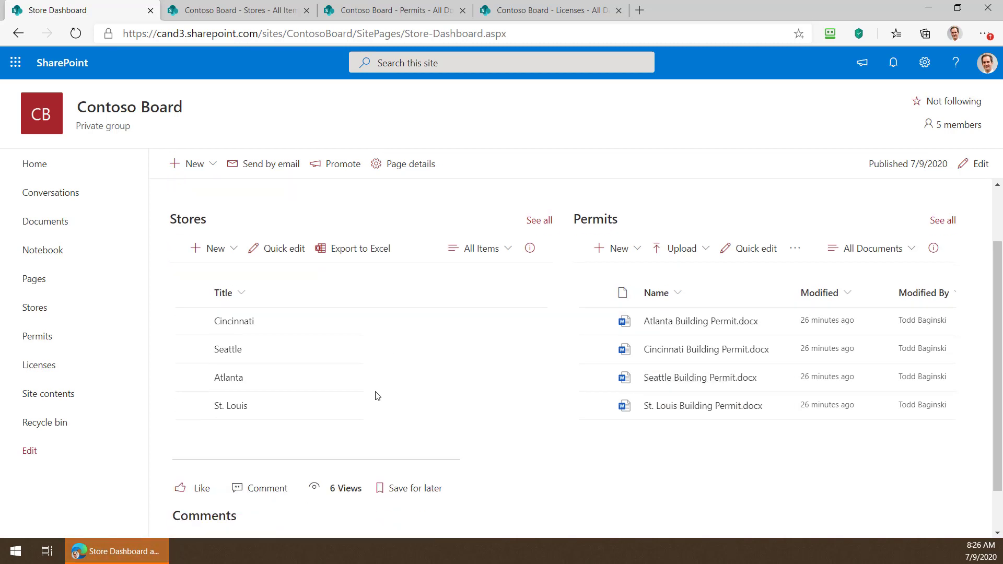
scroll(394, 376, up, 3)
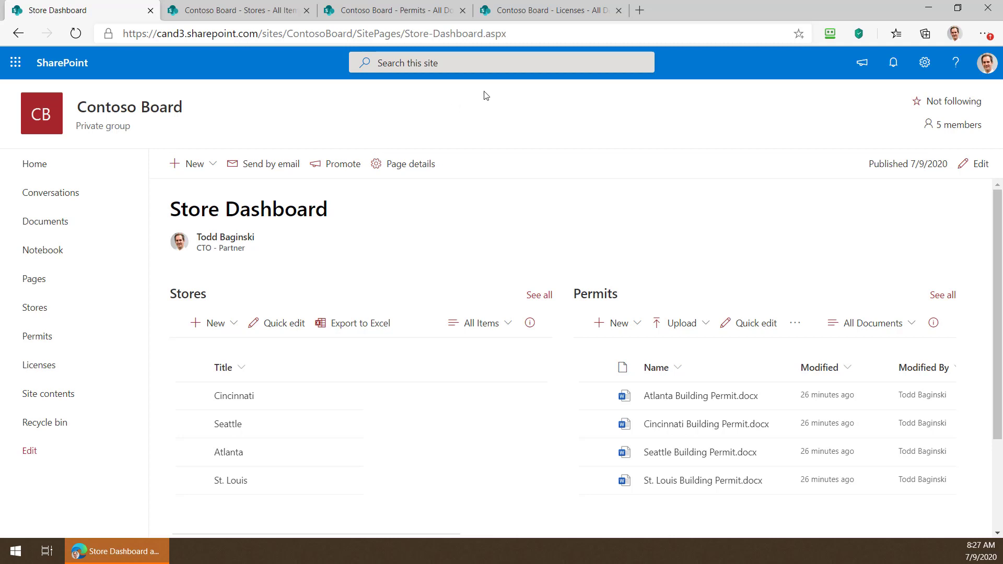
Switch to the Licenses library and open the columns section of its library settings.
click(573, 11)
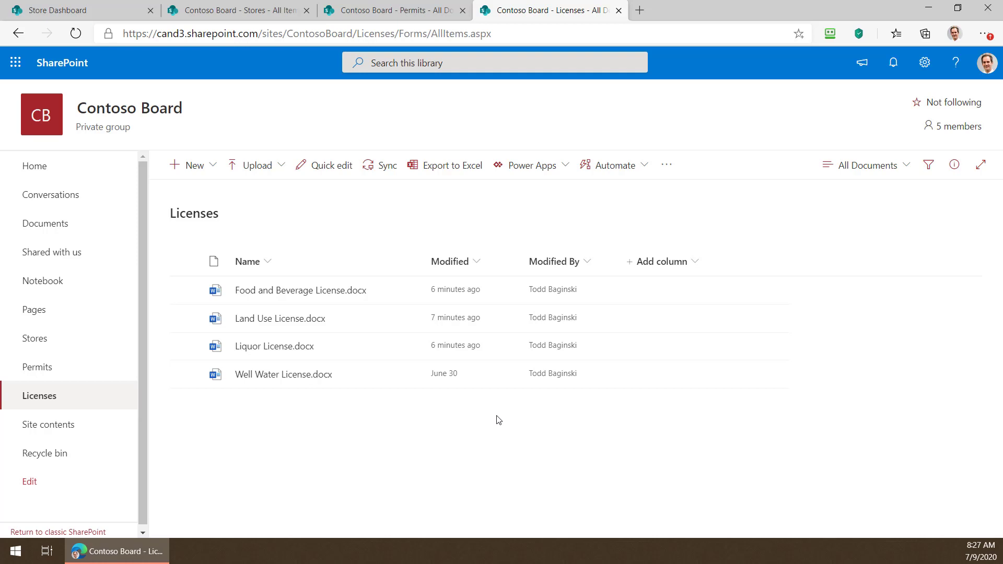
click(925, 62)
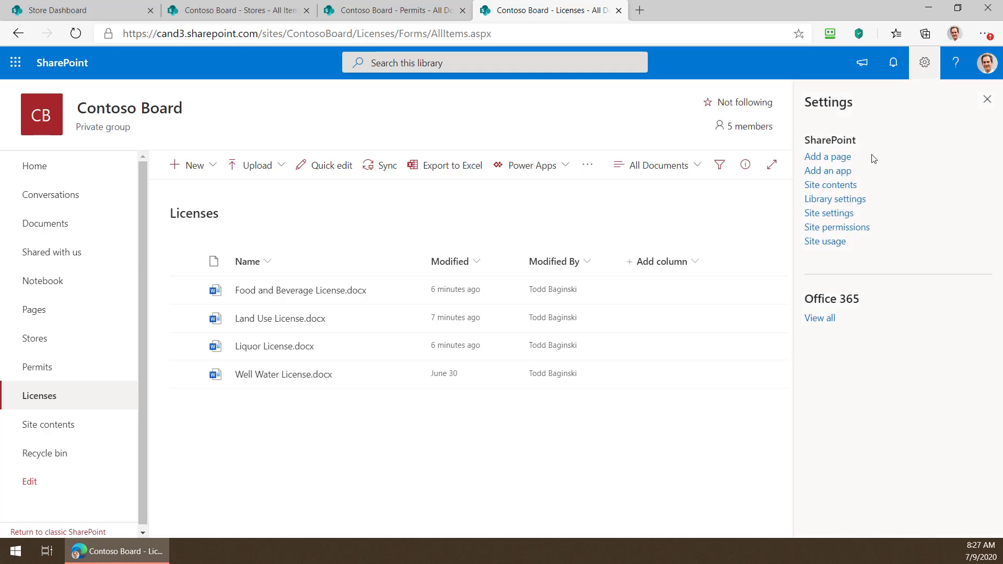
click(842, 201)
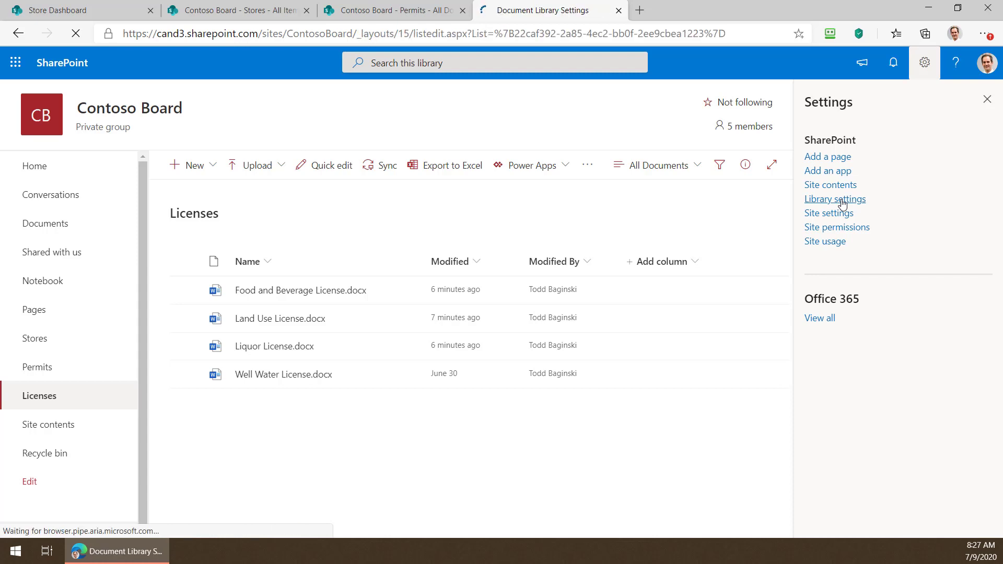
scroll(658, 369, down, 4)
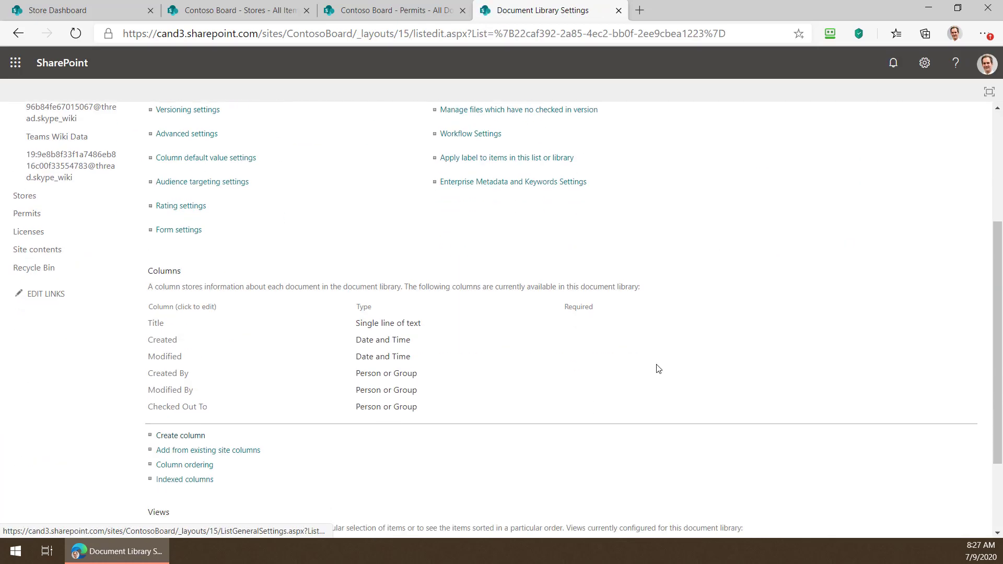
scroll(658, 369, down, 1)
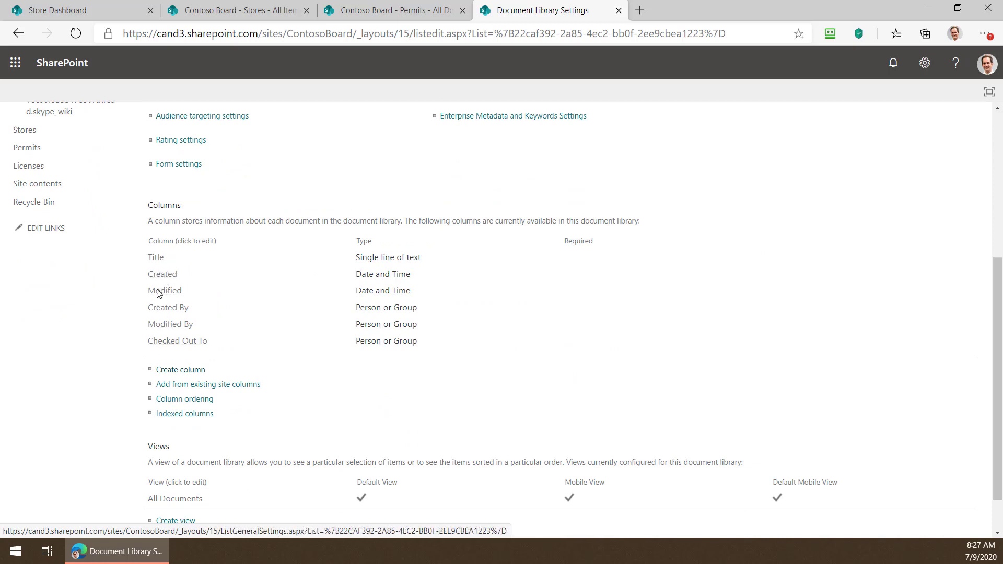
Start a new Licenses library column named Store, of type Lookup, that gets its information from the Stores list.
click(185, 373)
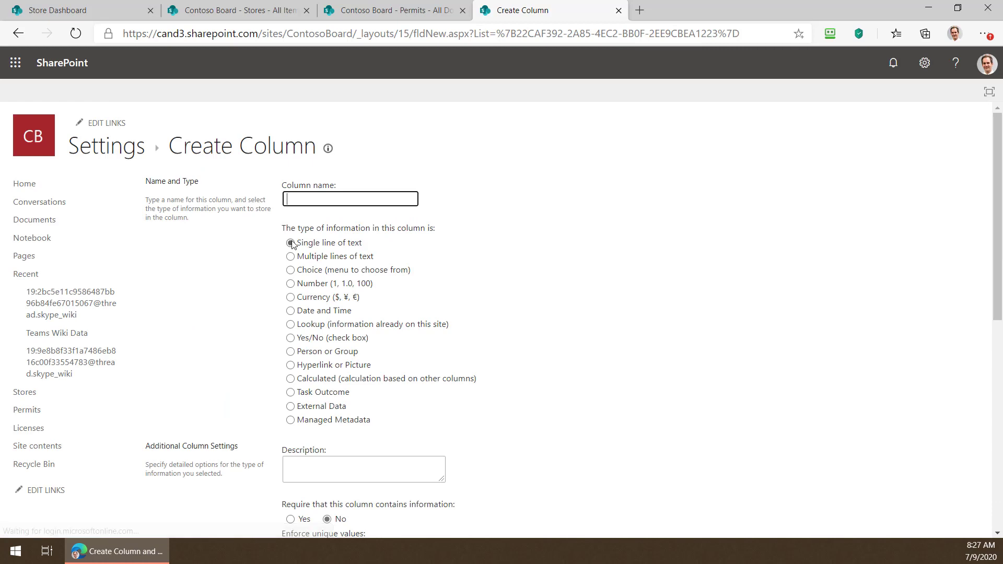
text(Store)
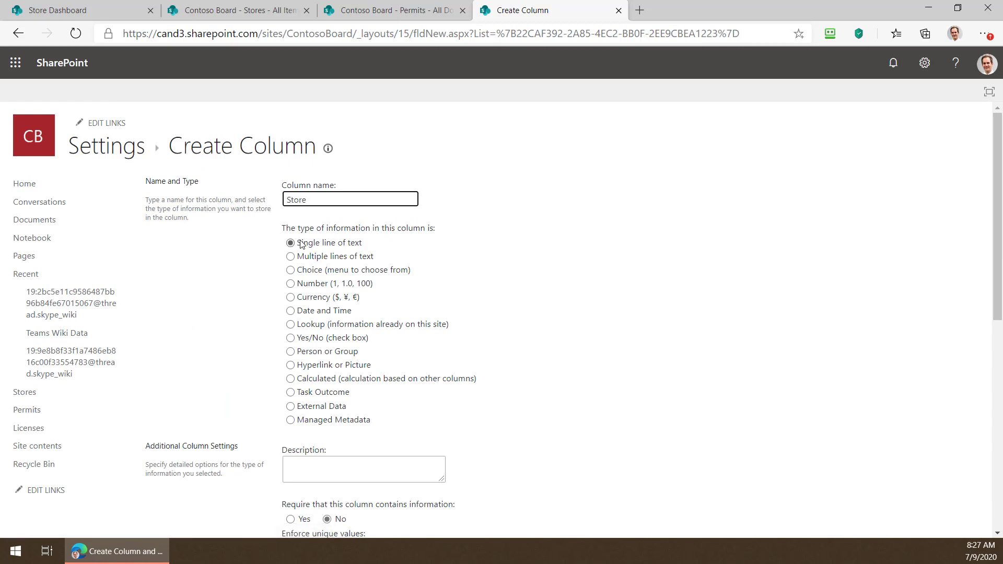
click(290, 325)
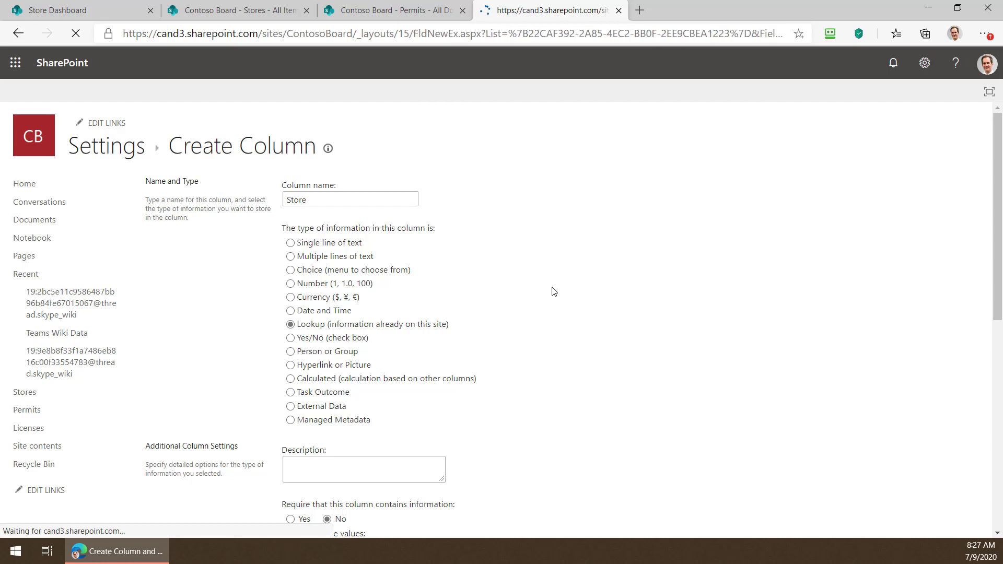
scroll(684, 292, down, 5)
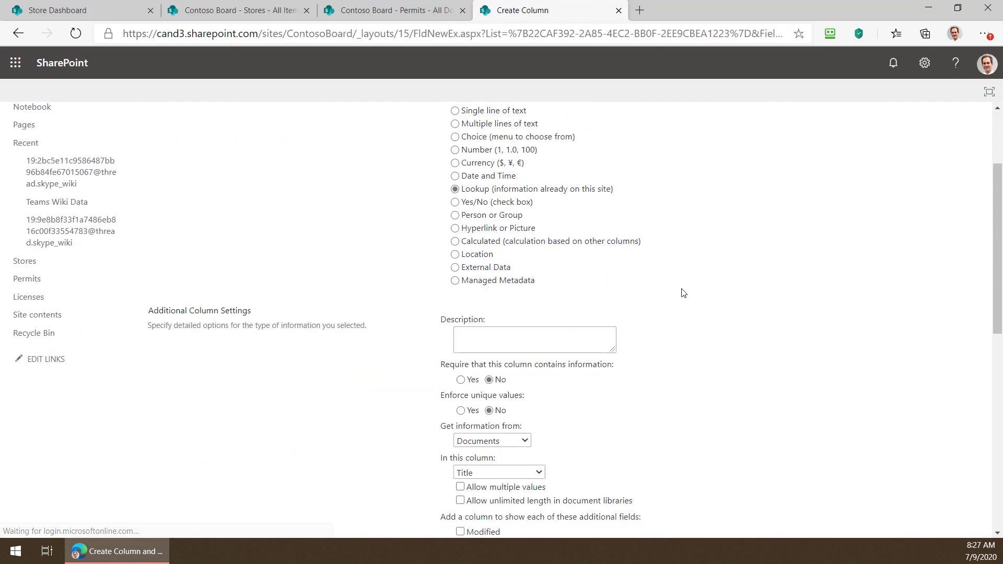
click(524, 310)
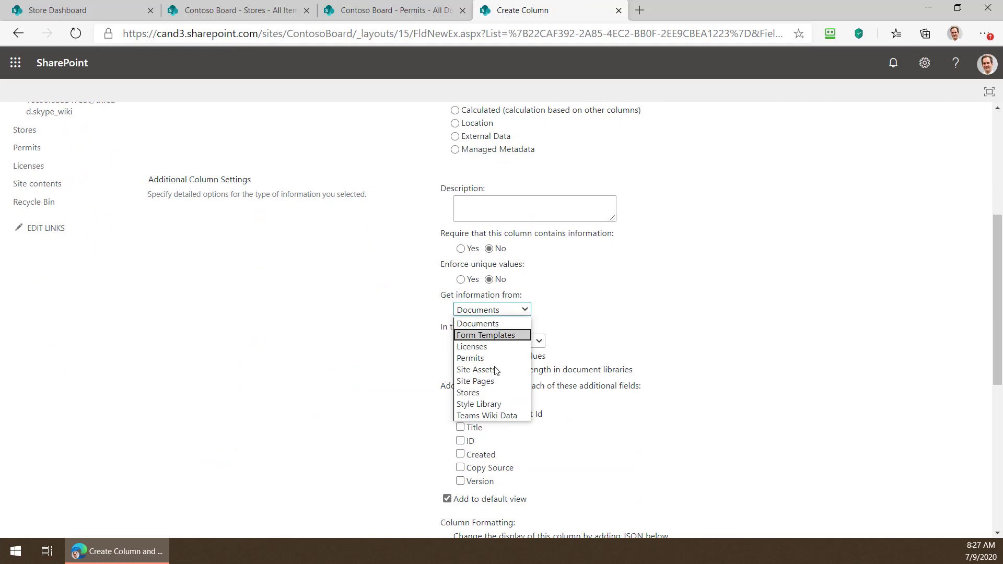
click(474, 393)
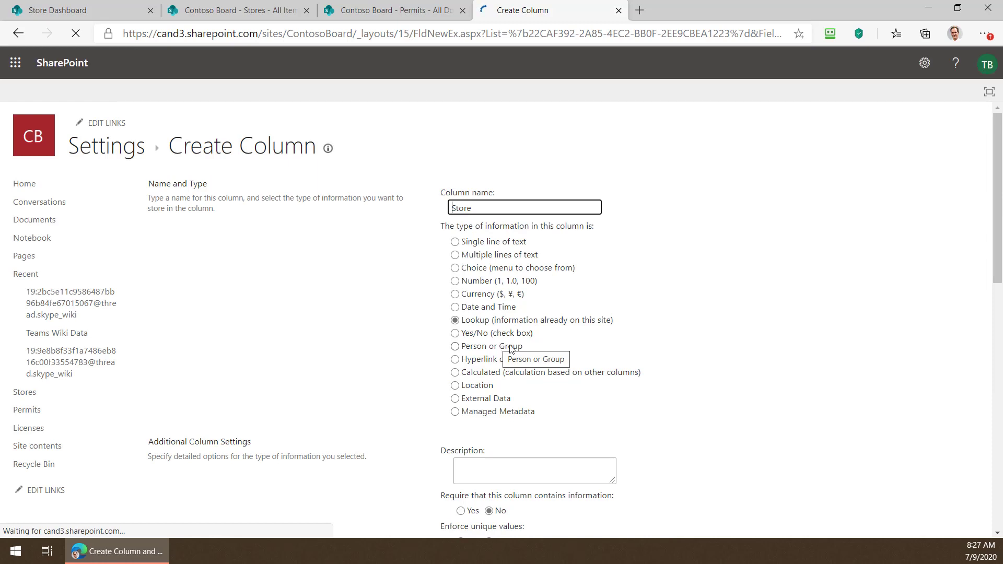
Point the lookup at the Title column of the Stores list and create the Store column.
scroll(661, 366, down, 2)
scroll(660, 365, down, 2)
click(503, 342)
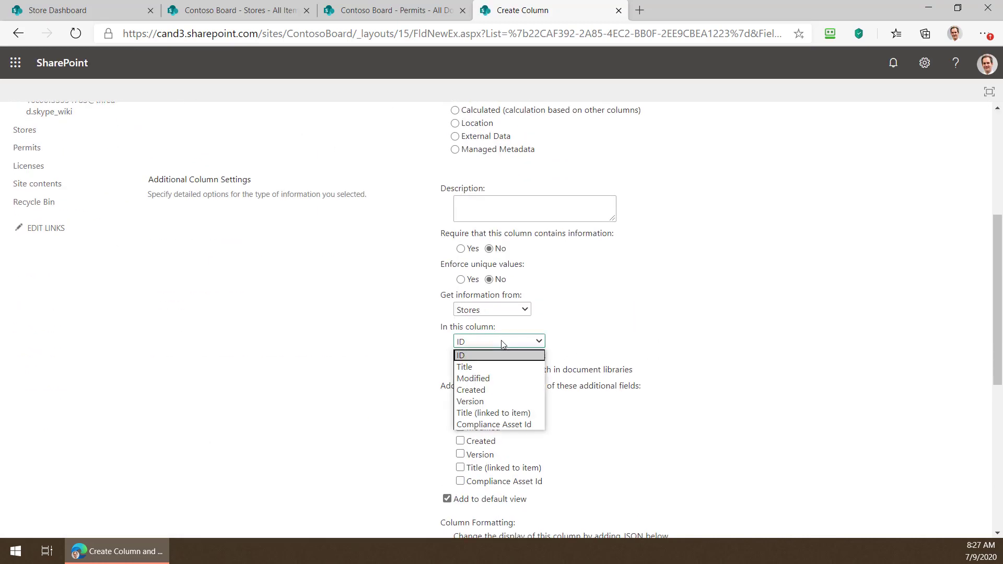
click(479, 367)
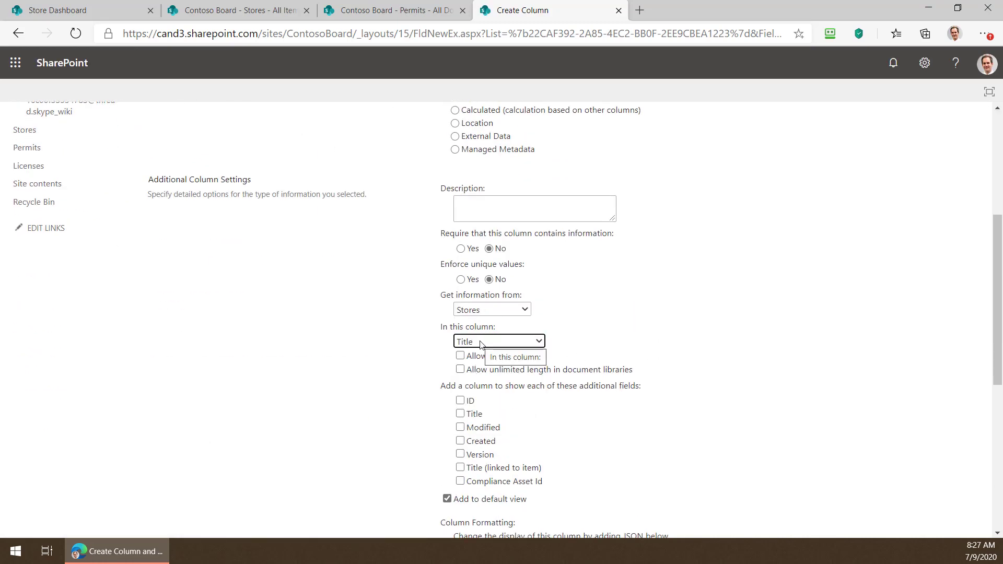
scroll(676, 336, down, 3)
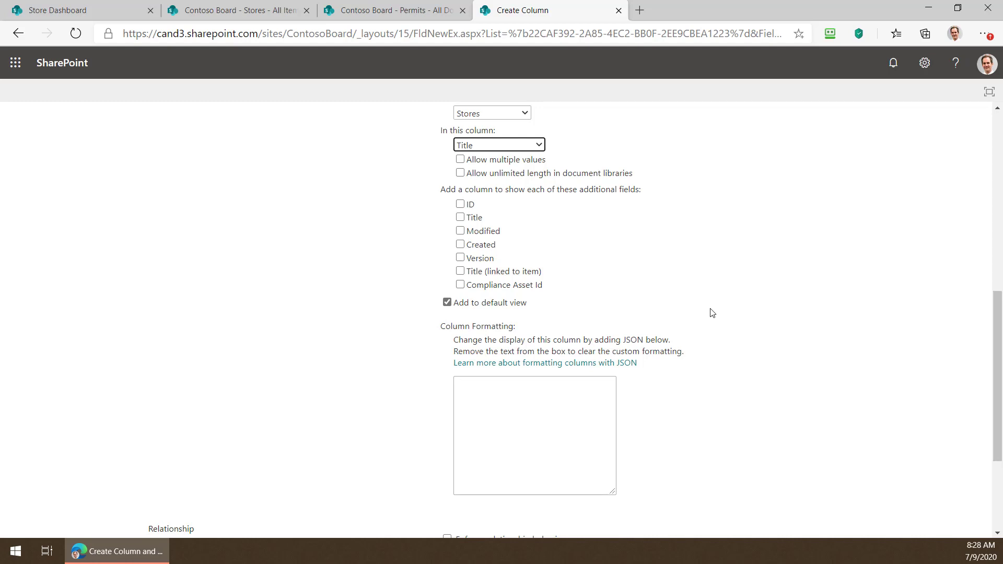
scroll(712, 313, up, 10)
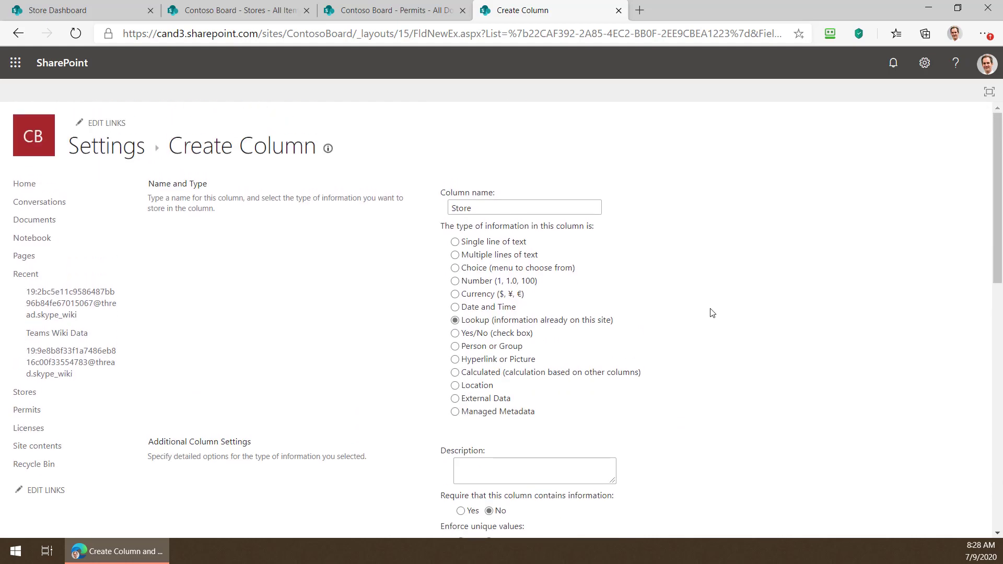
scroll(711, 311, down, 10)
click(907, 479)
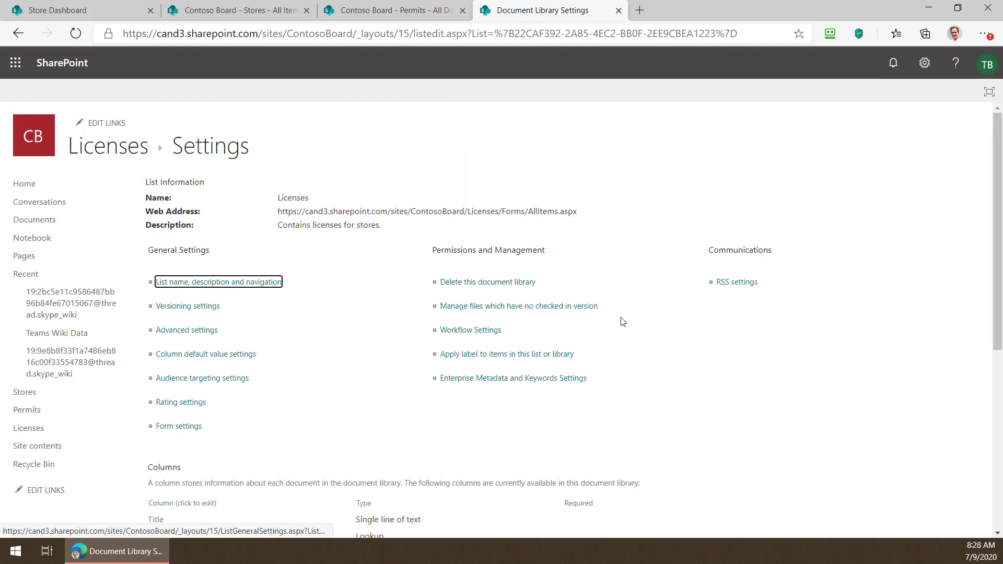
Check the columns listed in the Licenses library settings and return to the library's document list.
scroll(621, 321, down, 2)
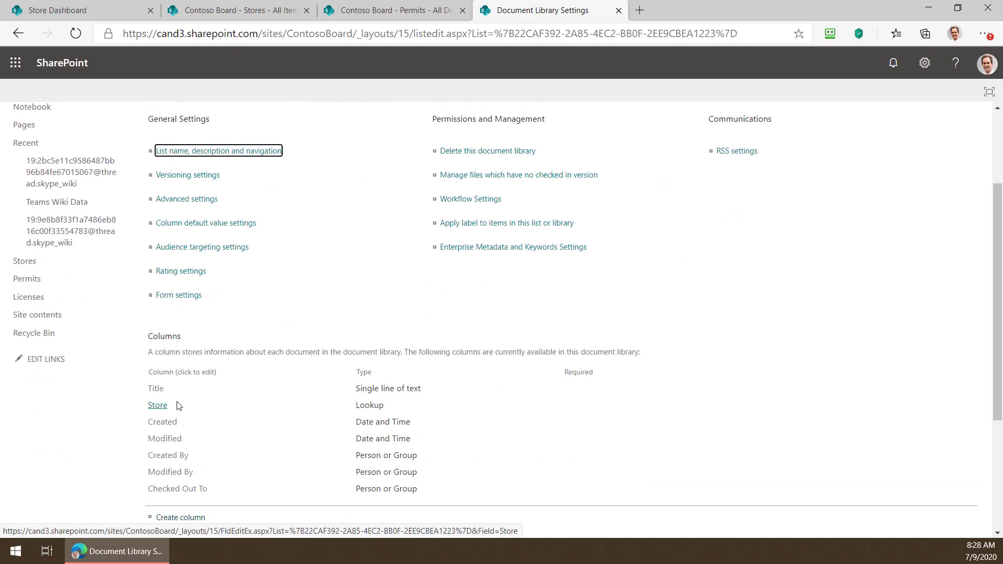
scroll(511, 314, up, 2)
click(100, 150)
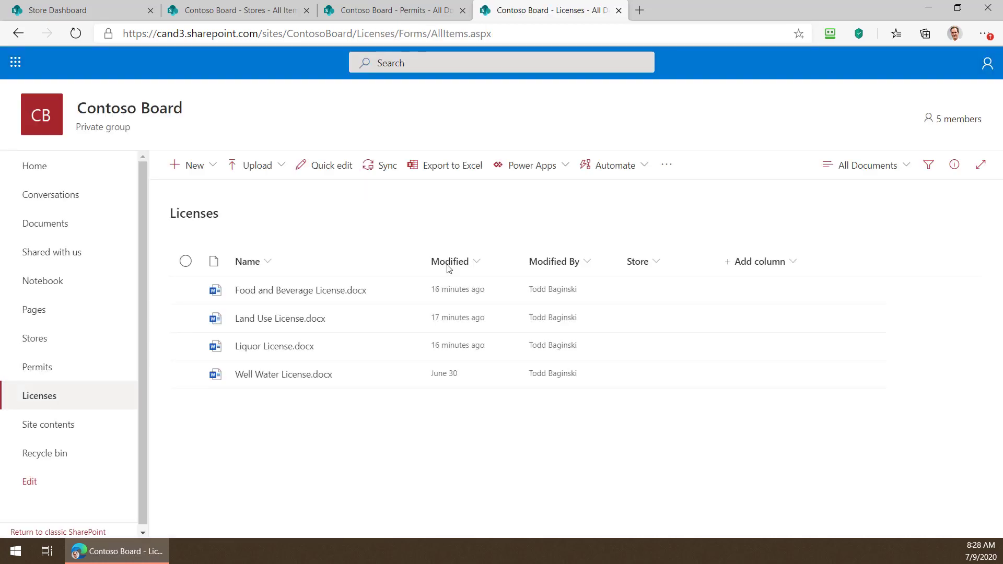
In quick edit, assign the Food and Beverage License to Atlanta and the Land Use License to Cincinnati in the Store column.
click(319, 168)
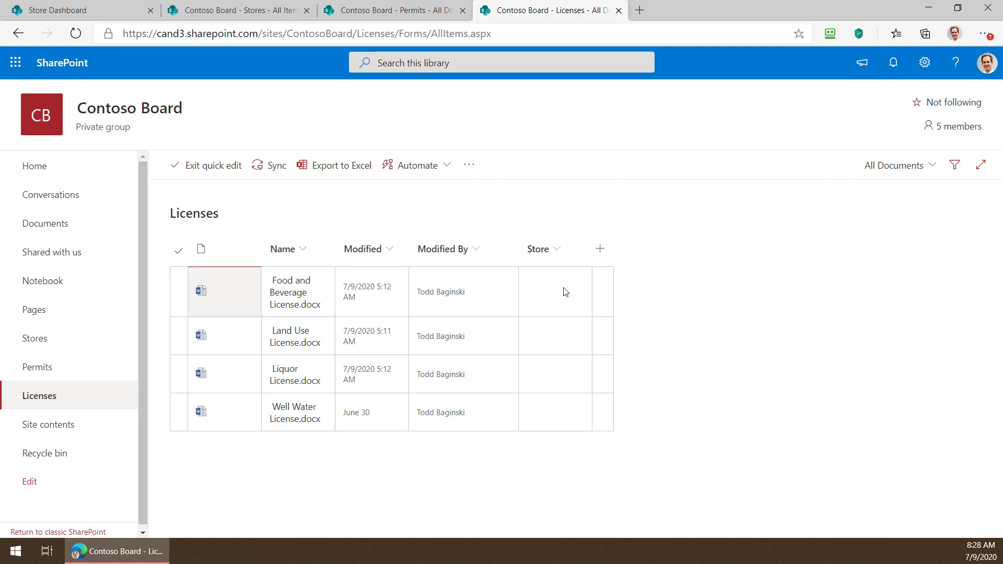
click(571, 293)
click(579, 278)
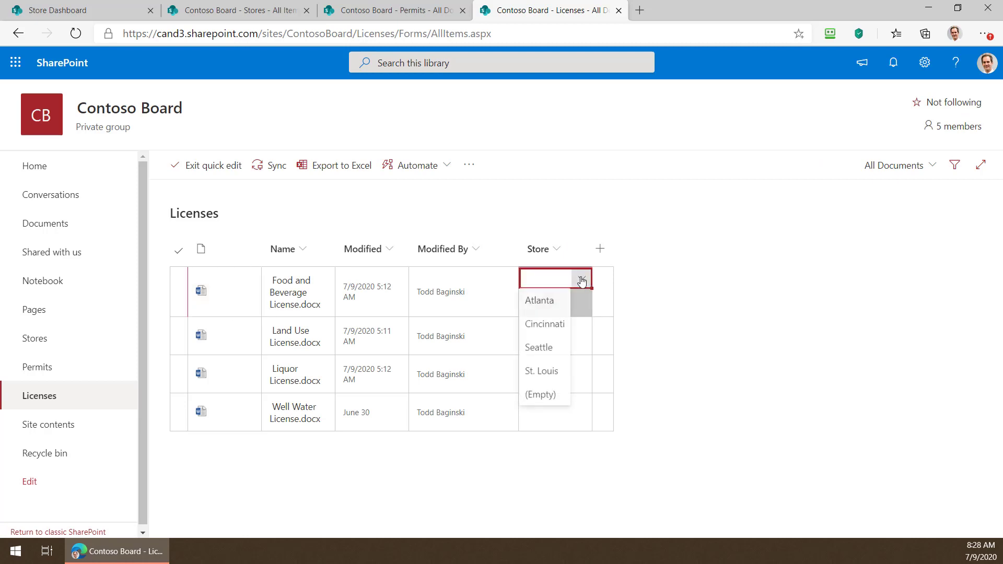
click(539, 301)
click(572, 349)
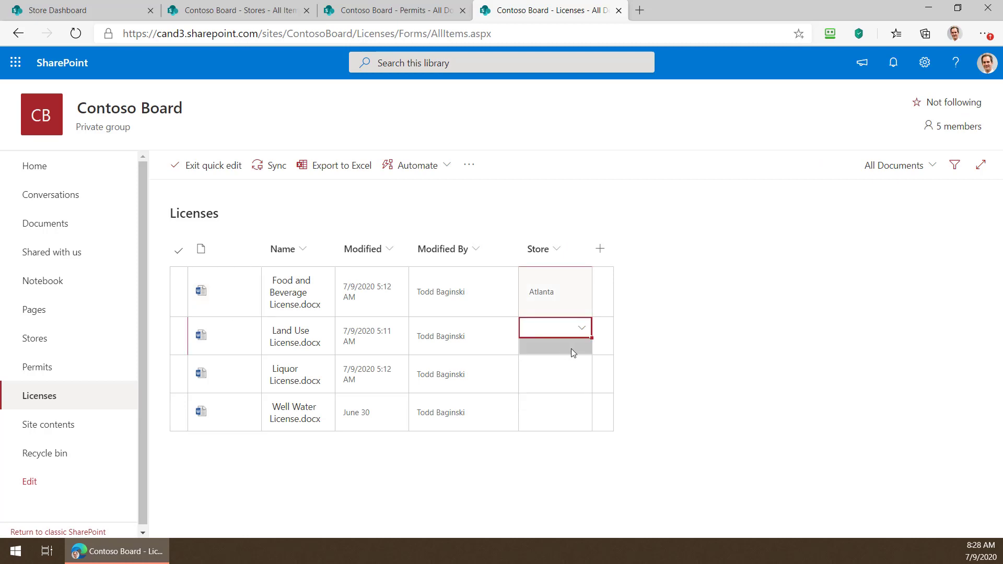
click(582, 329)
click(548, 375)
Assign the Liquor License to Seattle and the Well Water License to St. Louis, and exit quick edit.
click(584, 375)
click(583, 365)
click(546, 433)
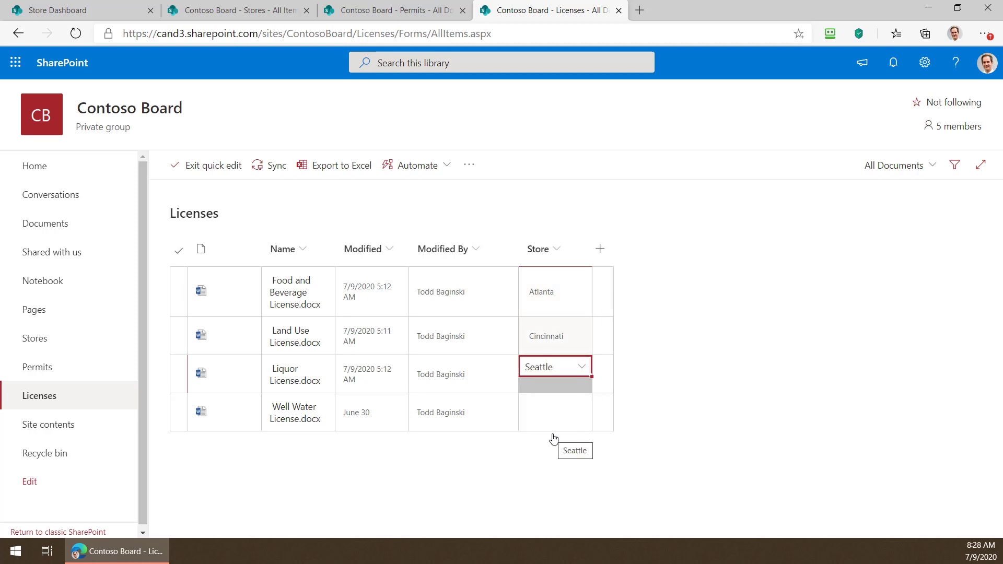
click(560, 417)
click(583, 405)
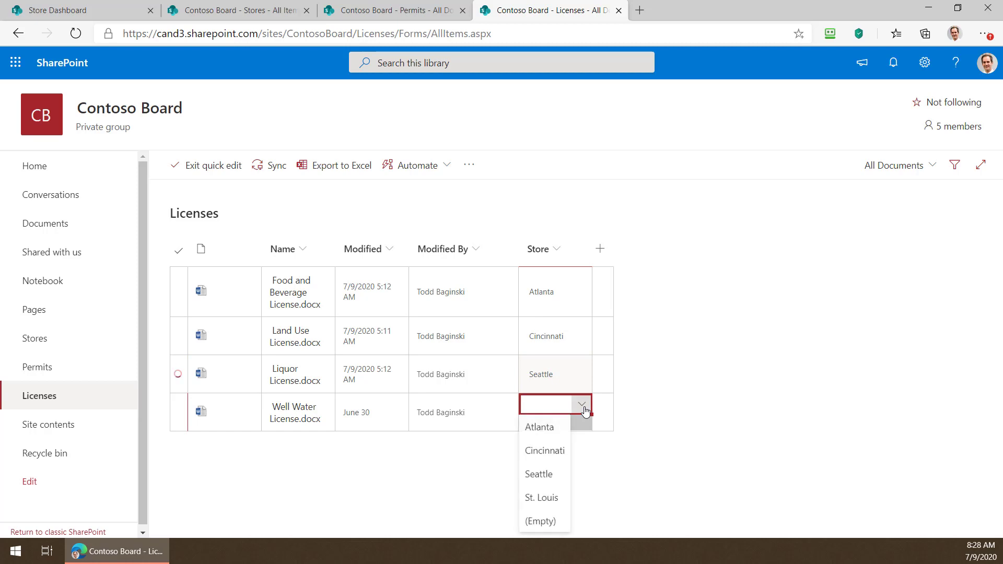
click(552, 496)
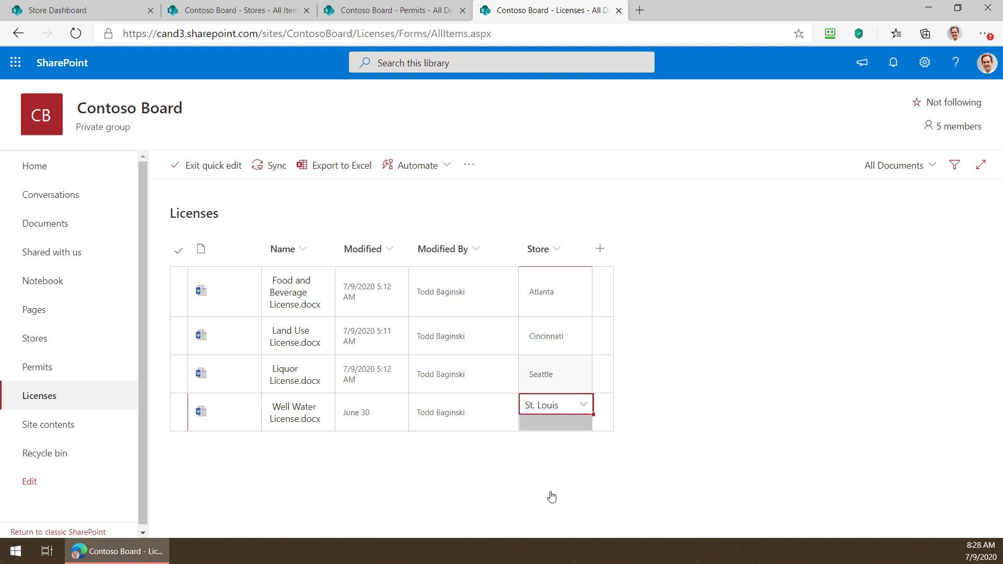
click(217, 177)
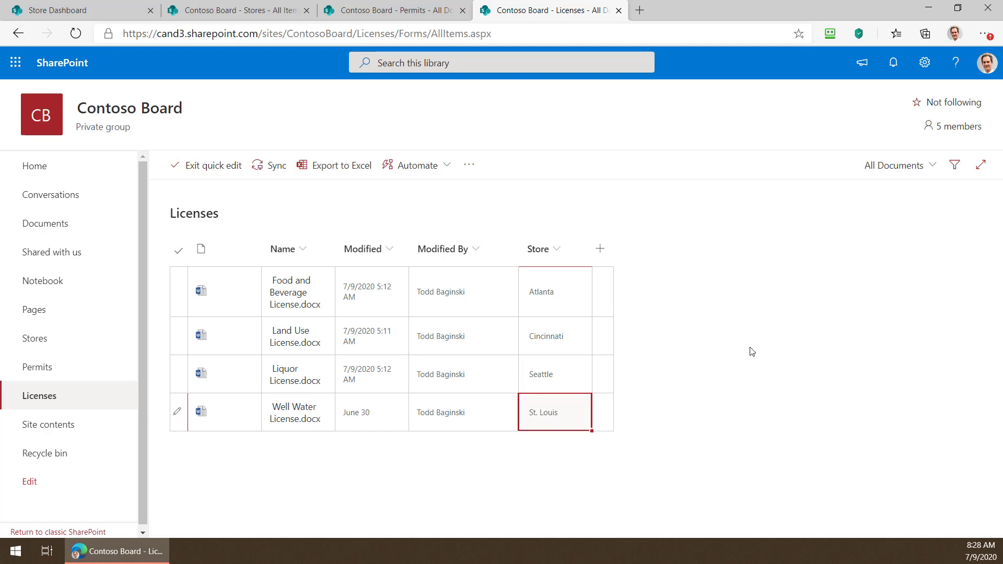
click(220, 171)
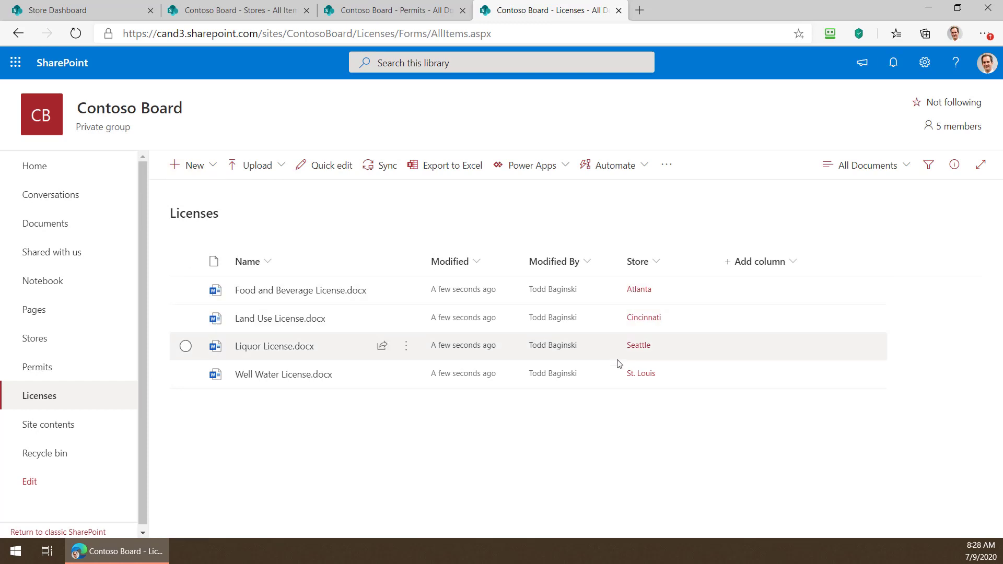
Compare the Store columns of the Permits and Licenses libraries and look over the Store Dashboard page.
click(399, 15)
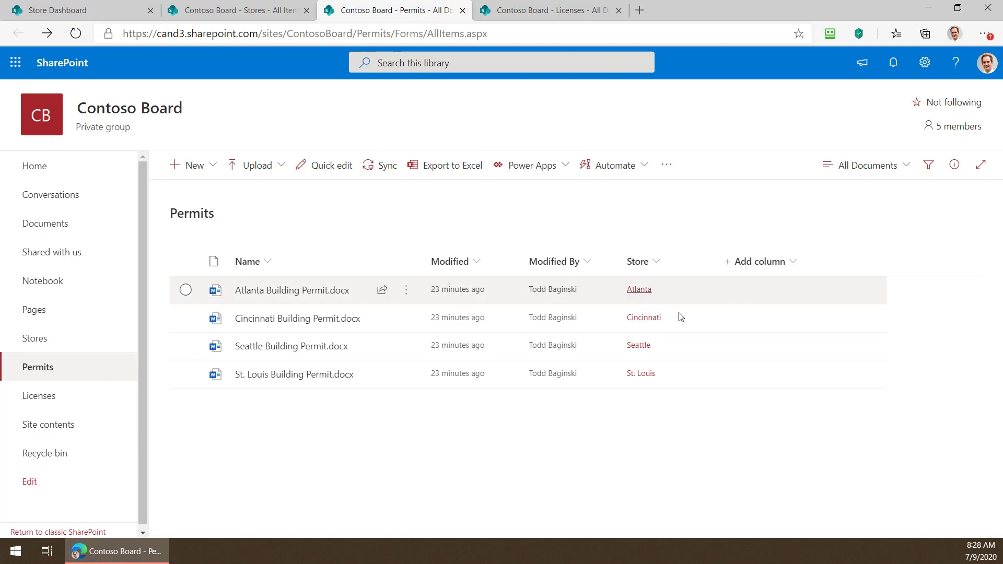
click(558, 14)
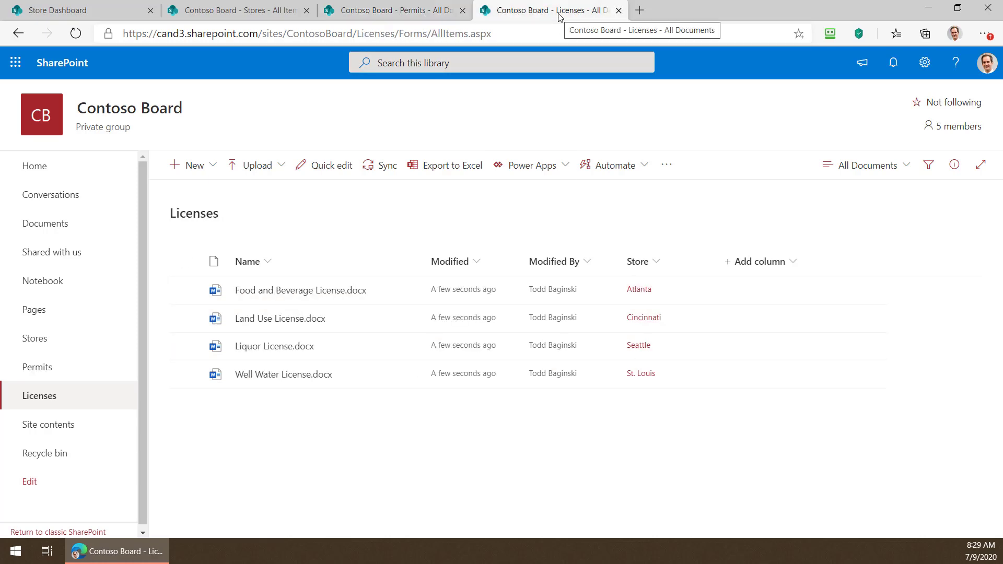
click(112, 10)
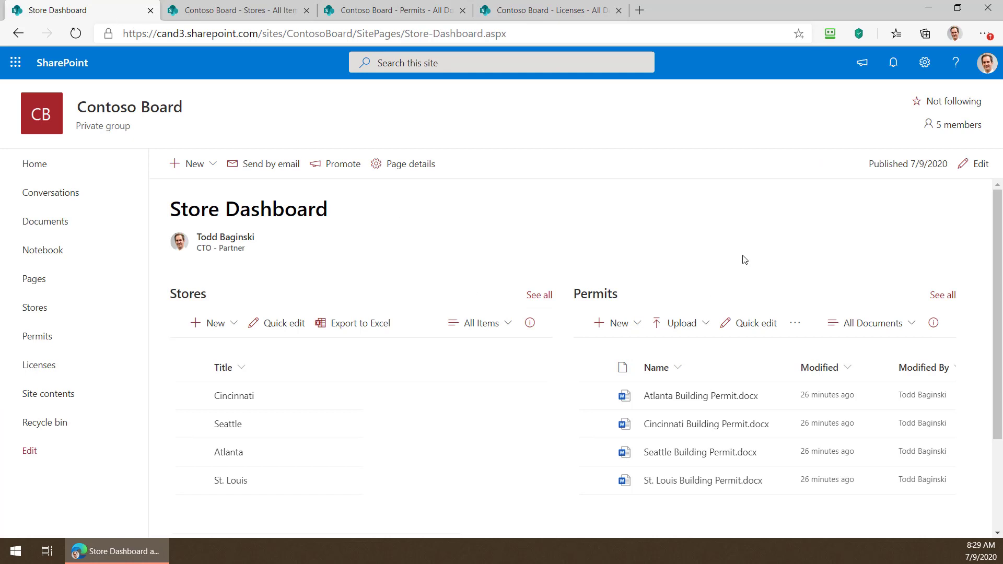
scroll(744, 259, down, 2)
scroll(744, 260, up, 2)
scroll(745, 259, down, 1)
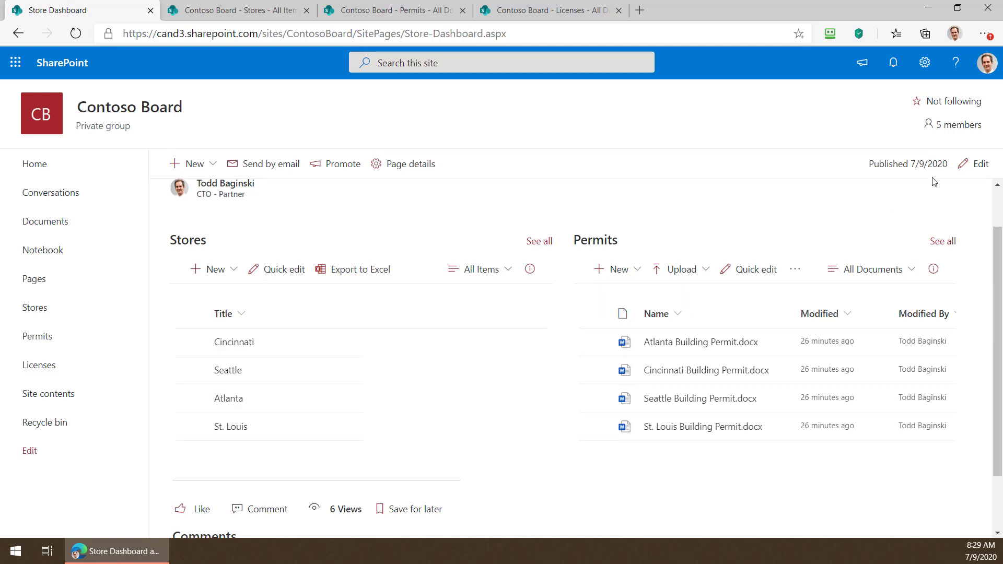
Edit the Store Dashboard page and add a Document library web part showing Licenses in the section below Stores and Permits.
click(962, 171)
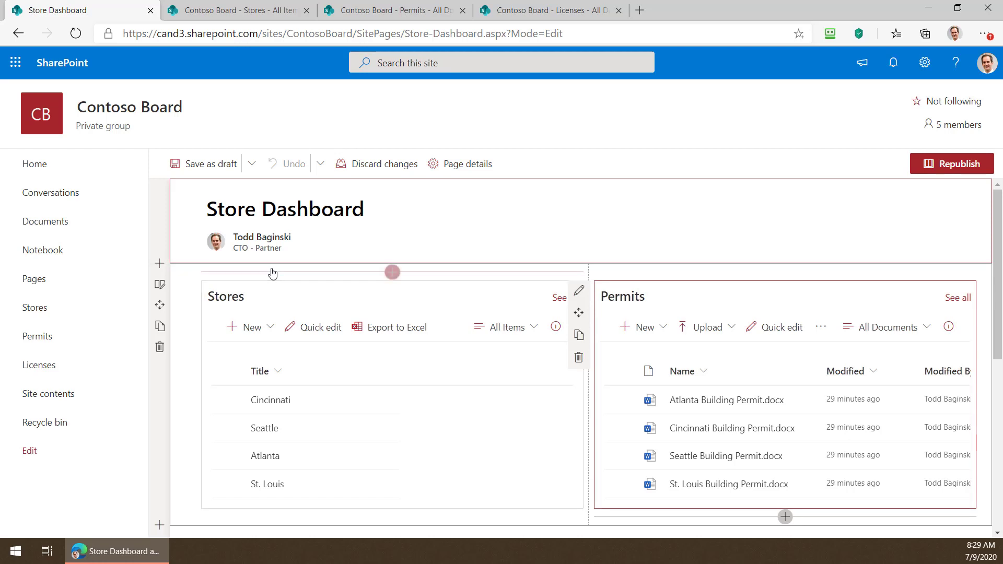
scroll(293, 269, down, 2)
scroll(302, 264, down, 1)
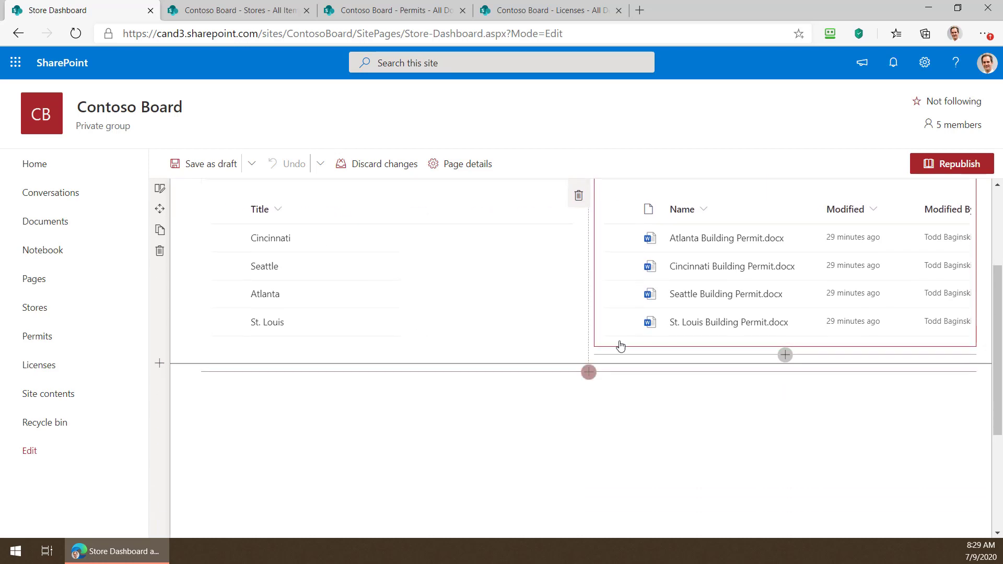
click(589, 371)
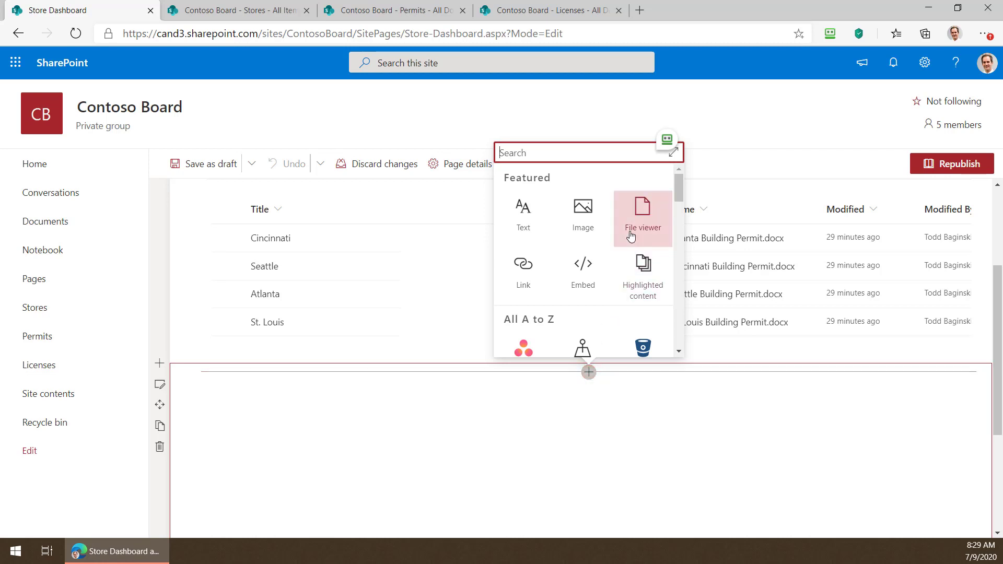
scroll(632, 235, down, 4)
scroll(631, 236, down, 2)
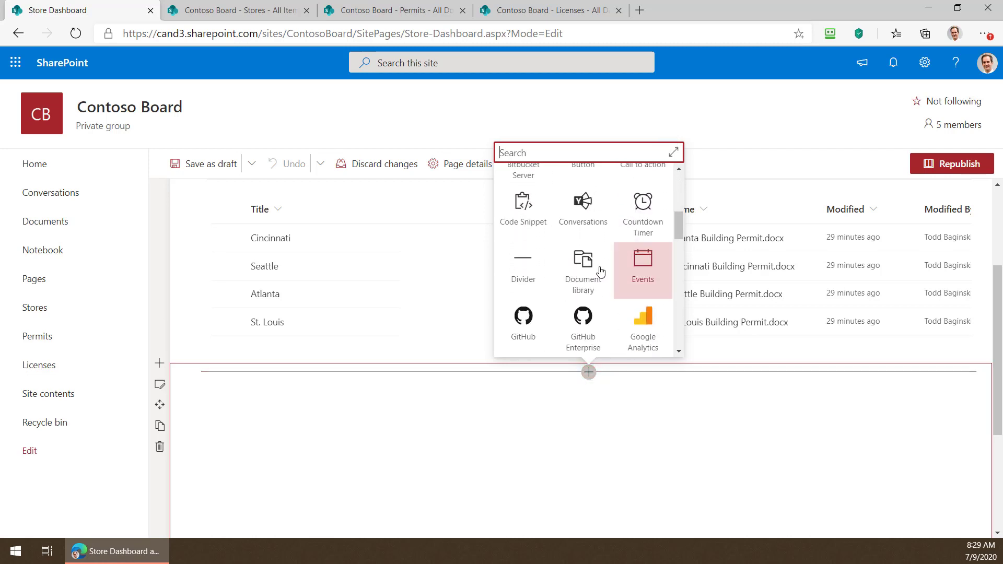
click(583, 274)
scroll(587, 283, down, 5)
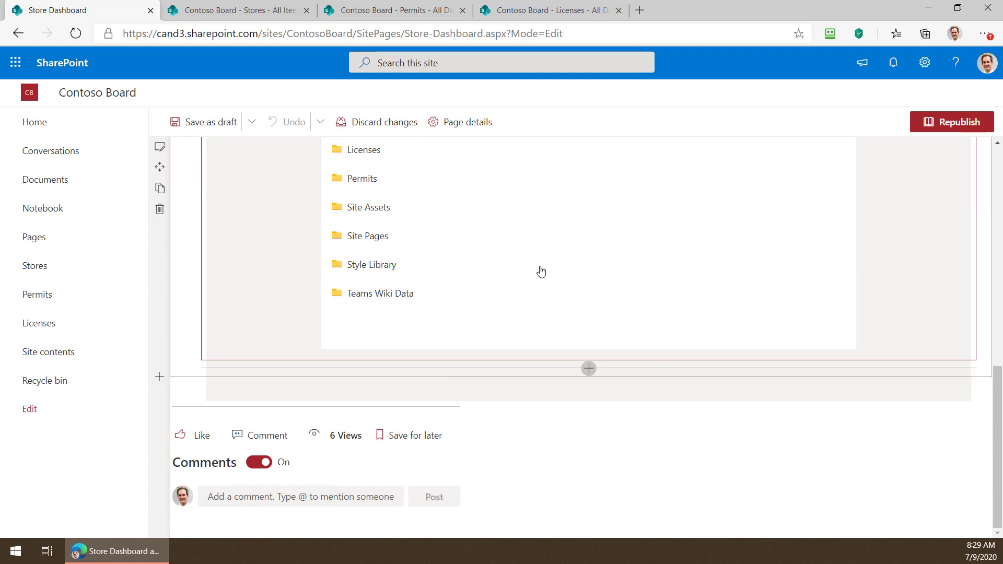
click(371, 156)
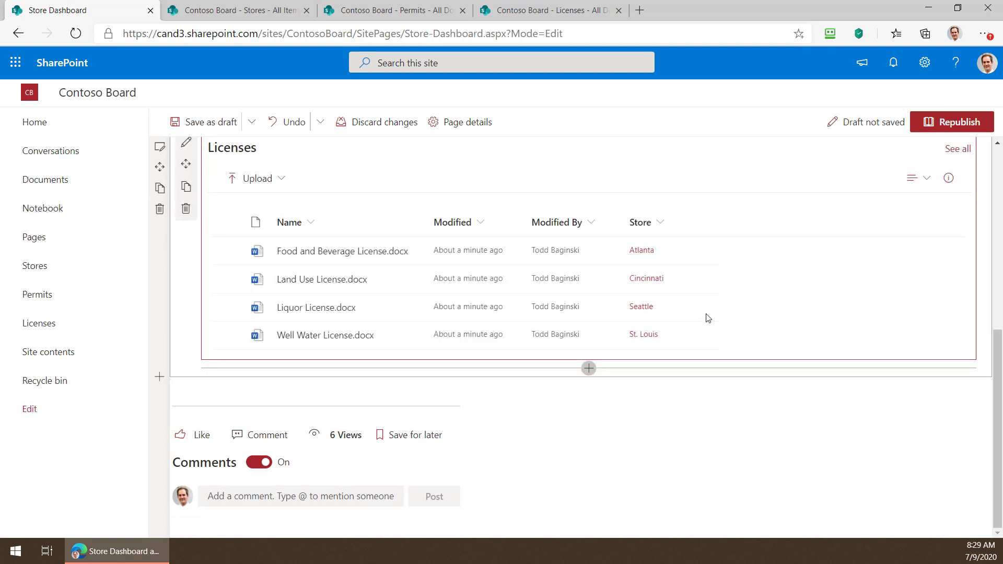
Look at the view options of the Permits web part and close them without choosing any.
scroll(737, 346, up, 4)
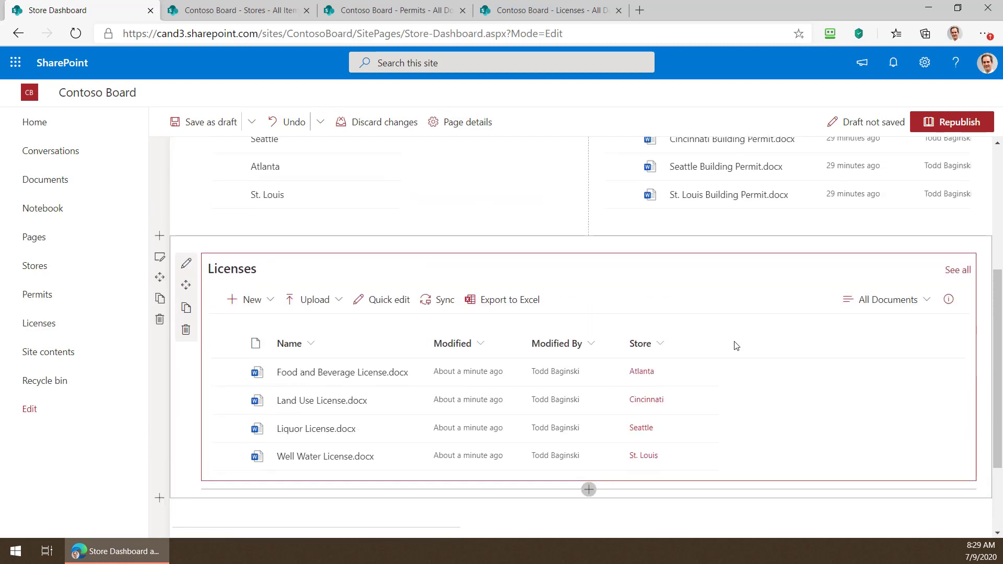
scroll(736, 346, up, 3)
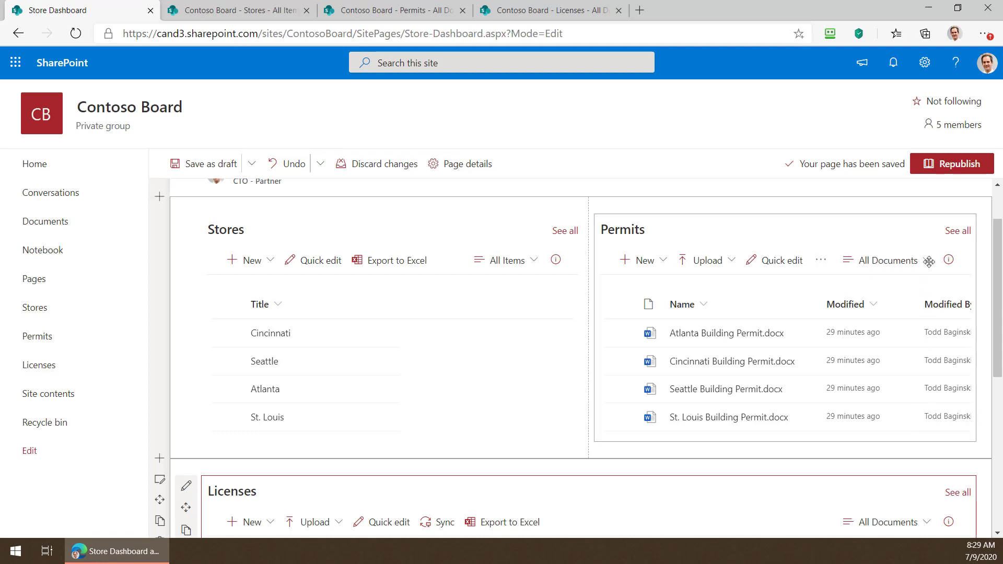
click(928, 260)
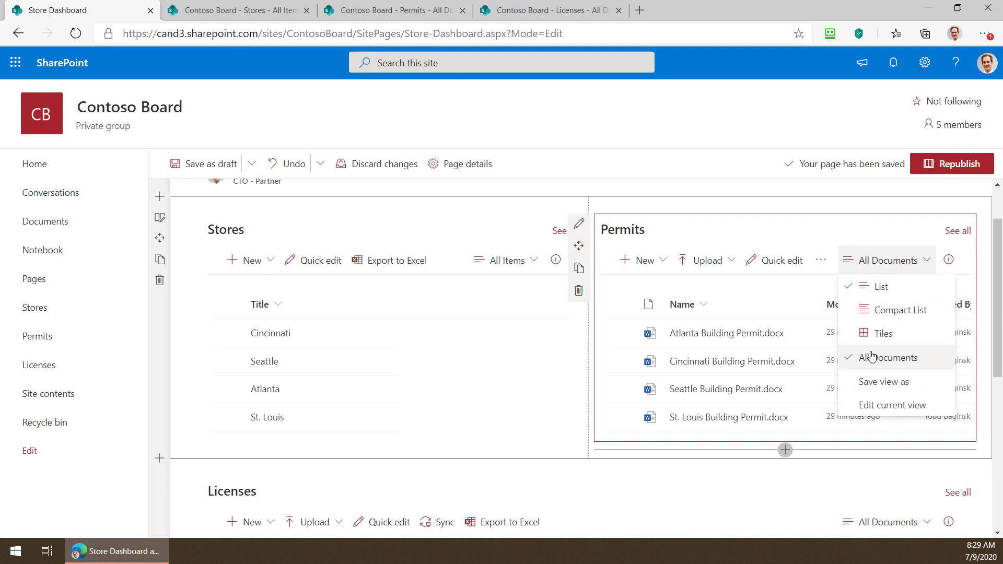
click(823, 230)
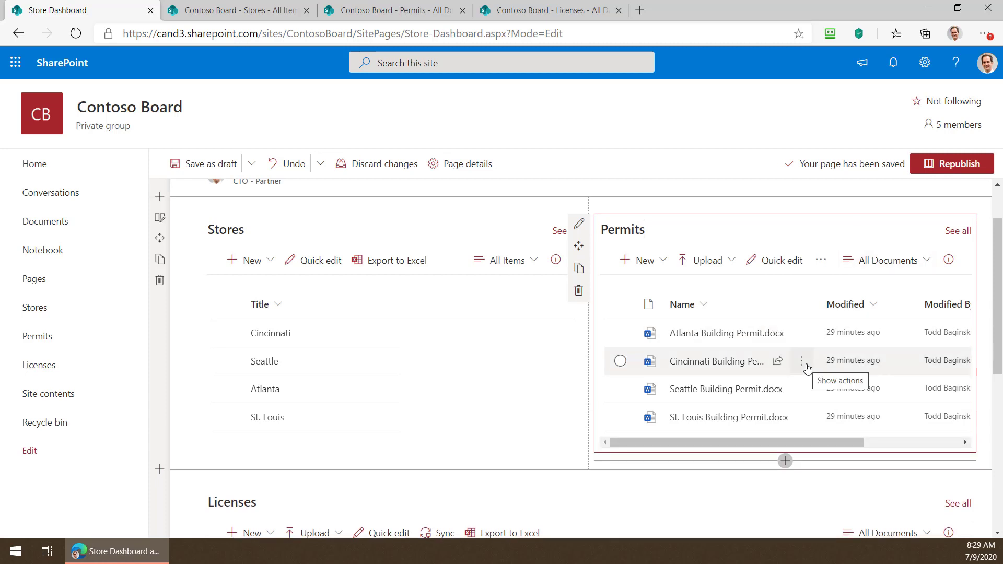
Republish the Store Dashboard and check how Permits and Licenses respond to selecting the Cincinnati store, clearing the filter and selection at the end.
scroll(657, 351, down, 5)
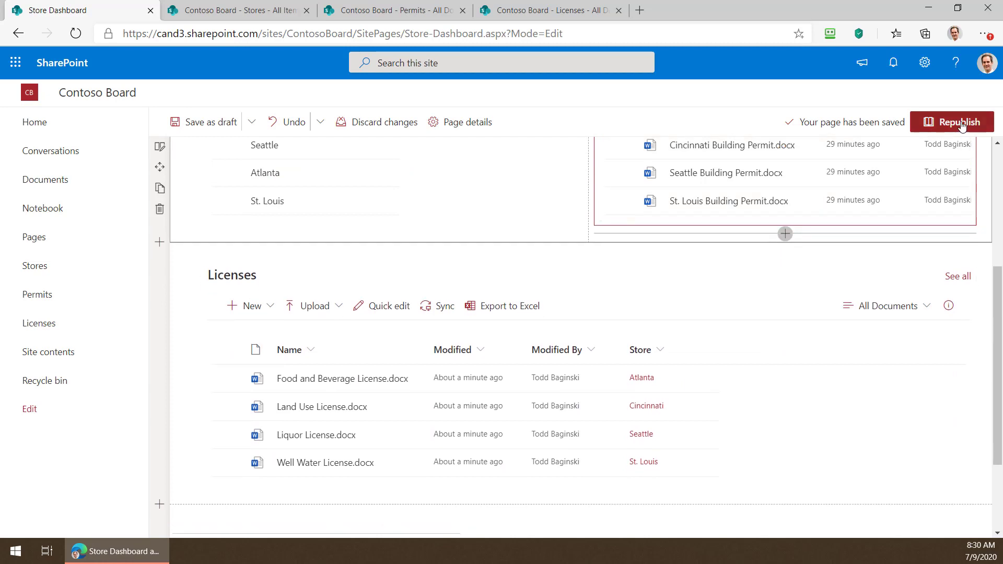
click(951, 122)
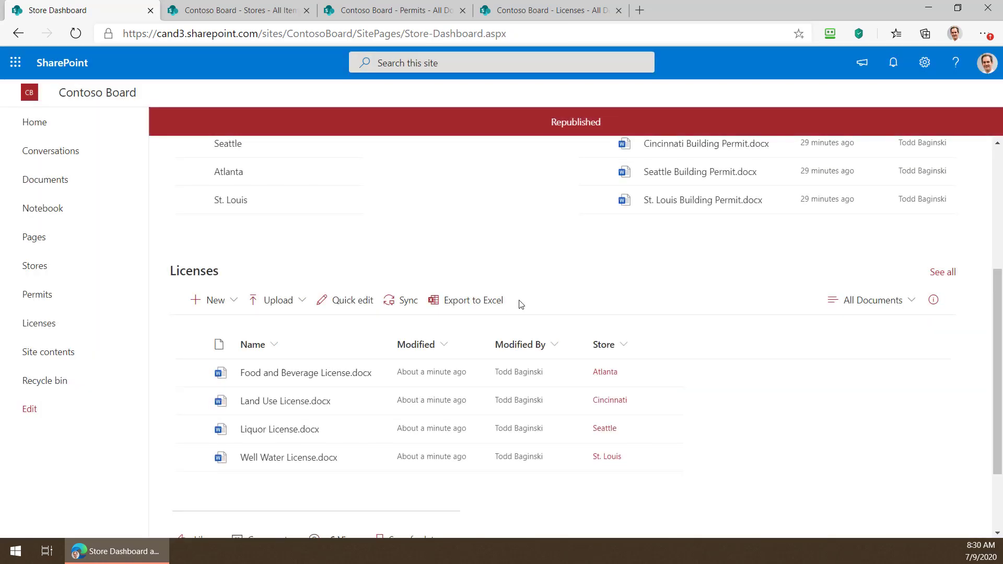
click(190, 296)
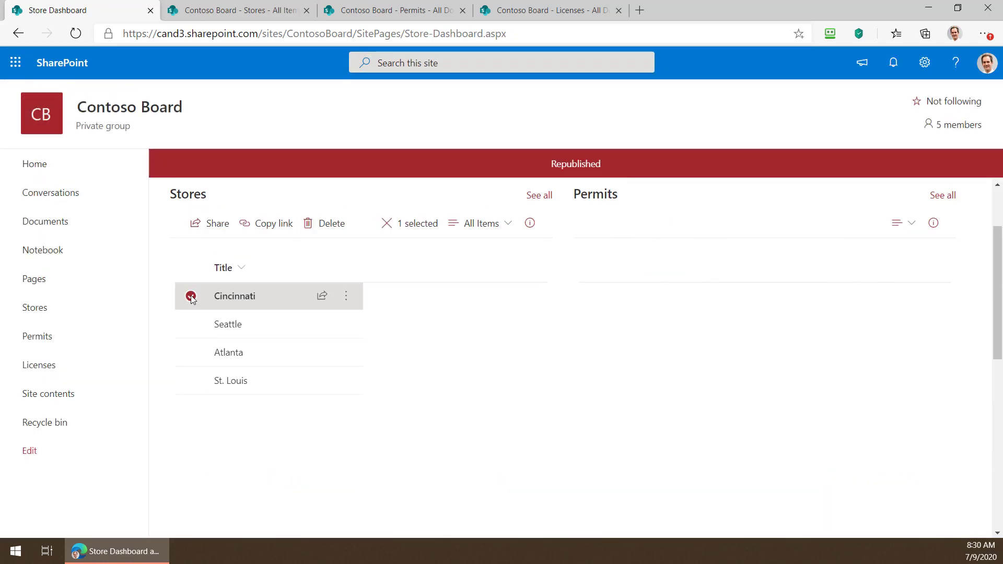
scroll(542, 318, down, 1)
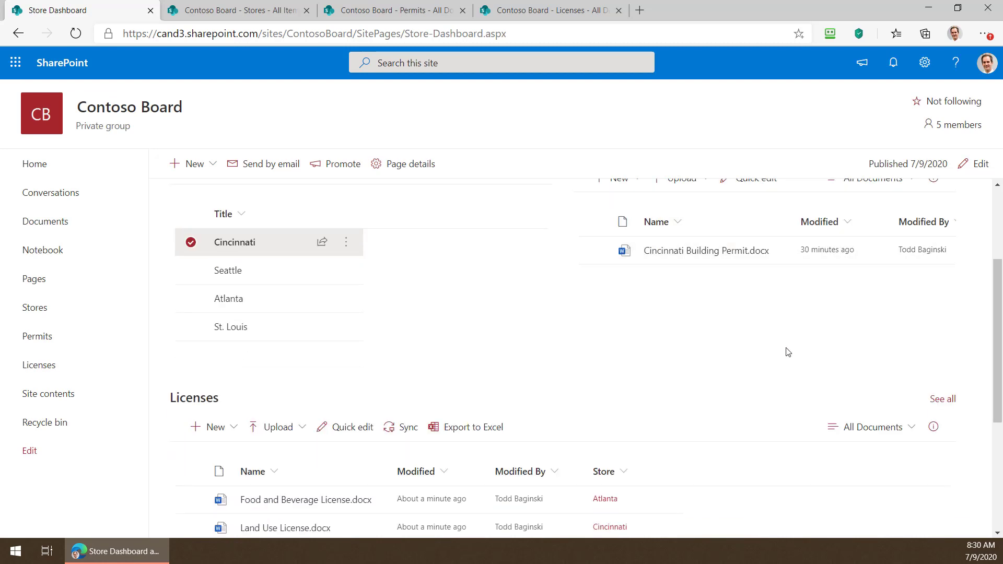
scroll(463, 473, up, 1)
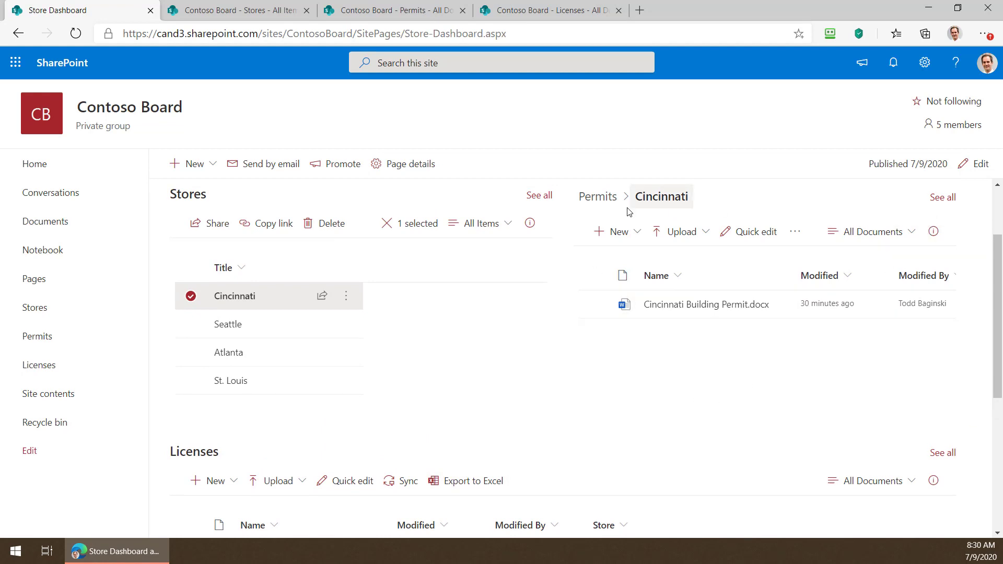
click(598, 198)
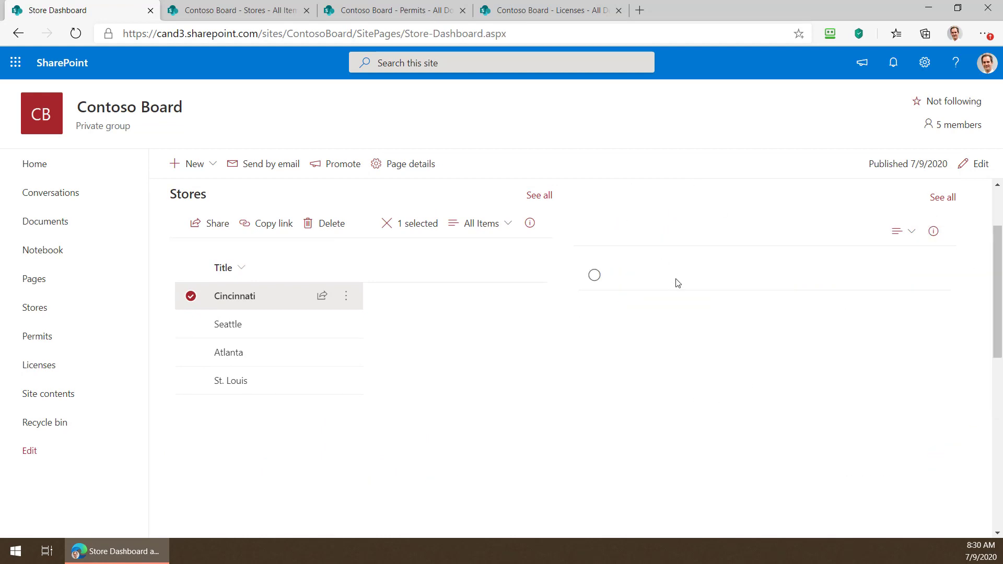
click(191, 296)
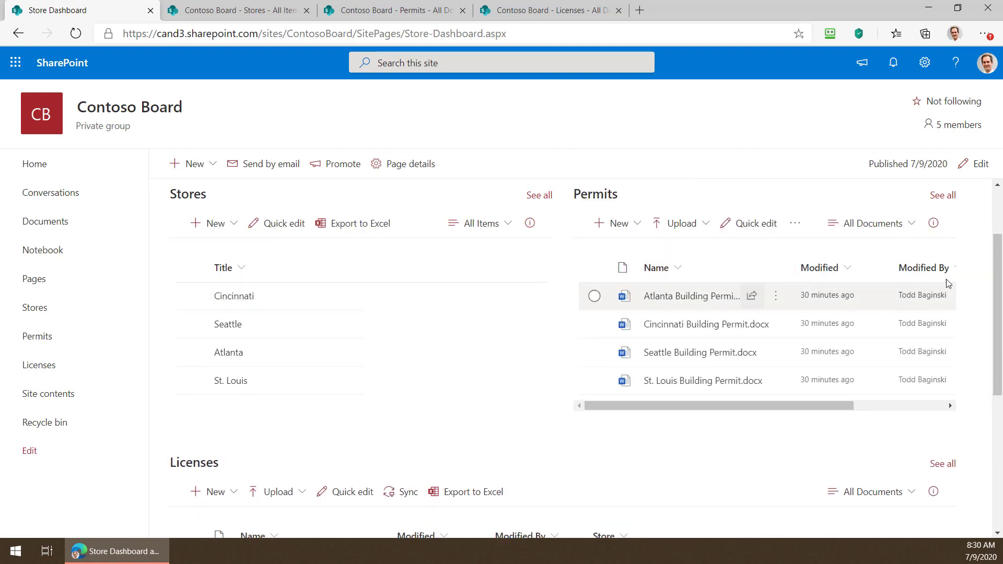
Edit the page, turn on dynamic filtering for the Licenses web part and choose Store as the column to filter.
click(974, 165)
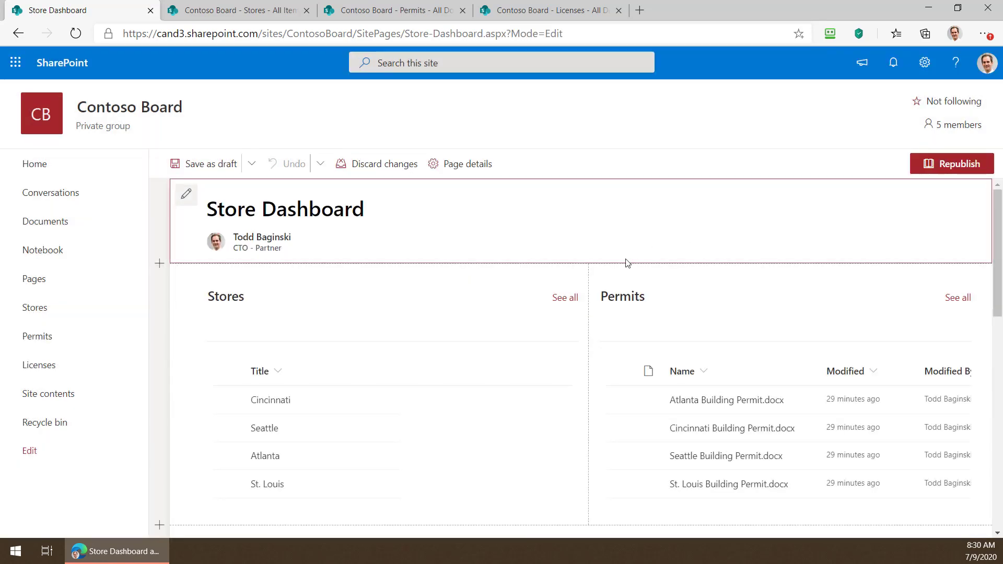
scroll(519, 352, down, 4)
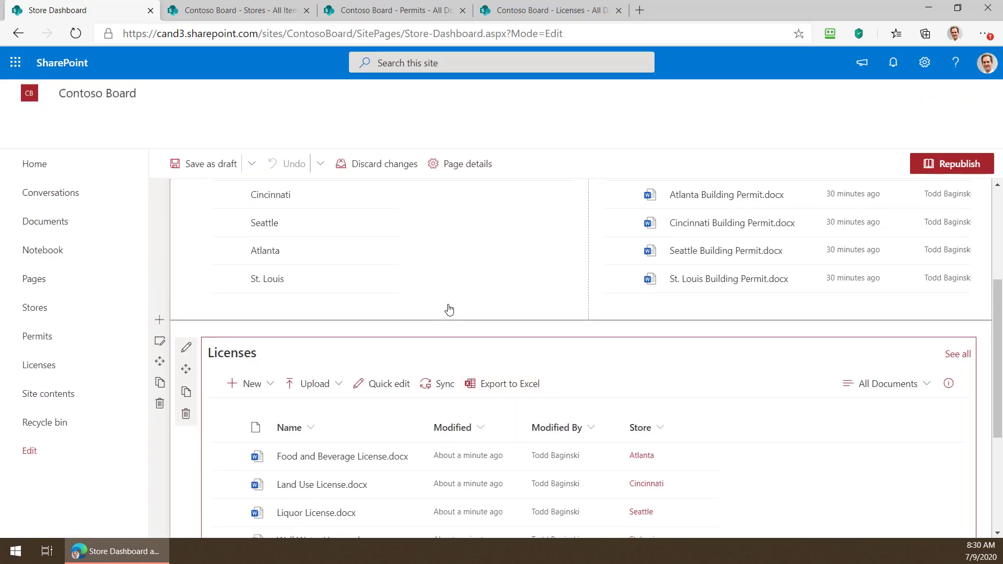
click(187, 349)
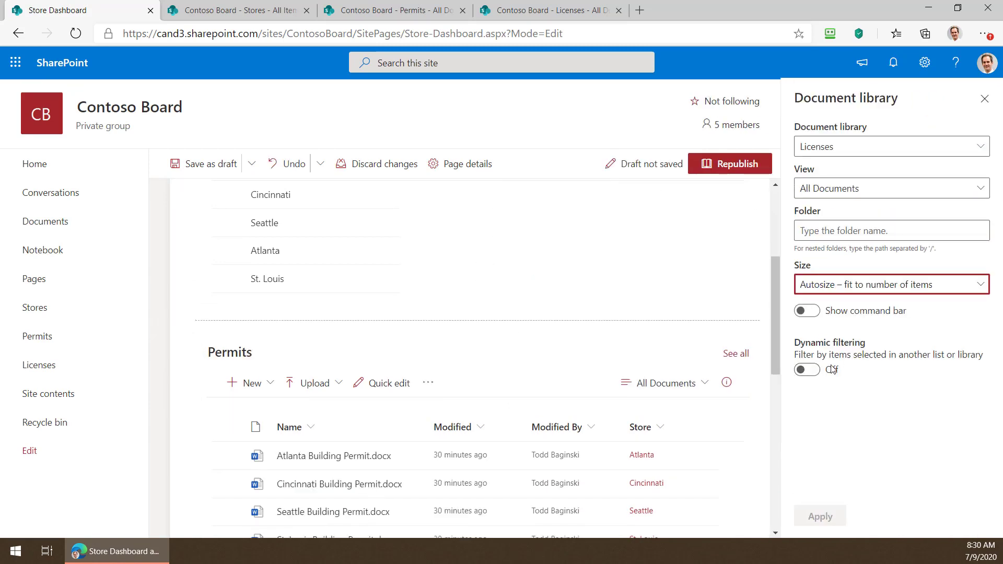
click(807, 370)
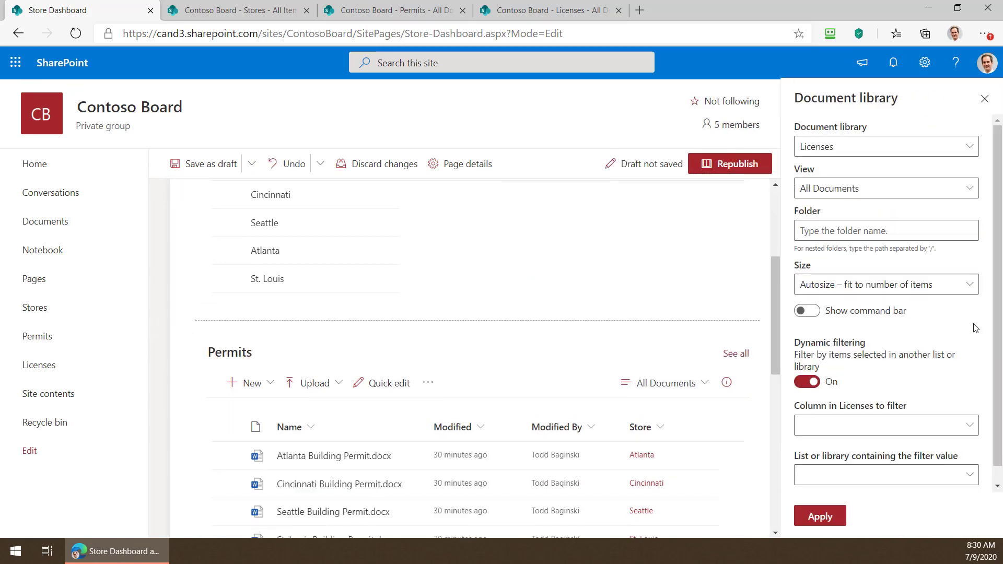
click(910, 412)
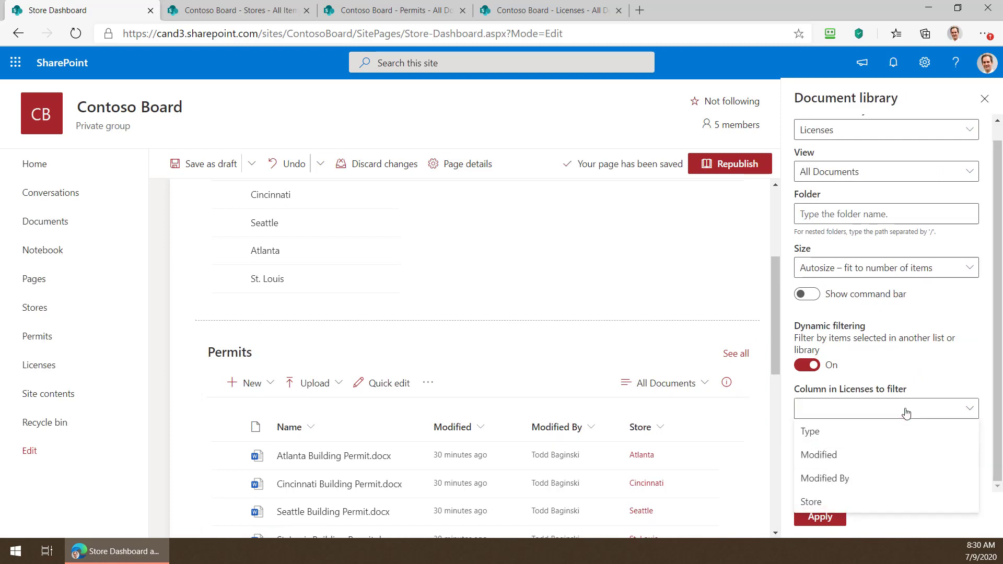
click(827, 503)
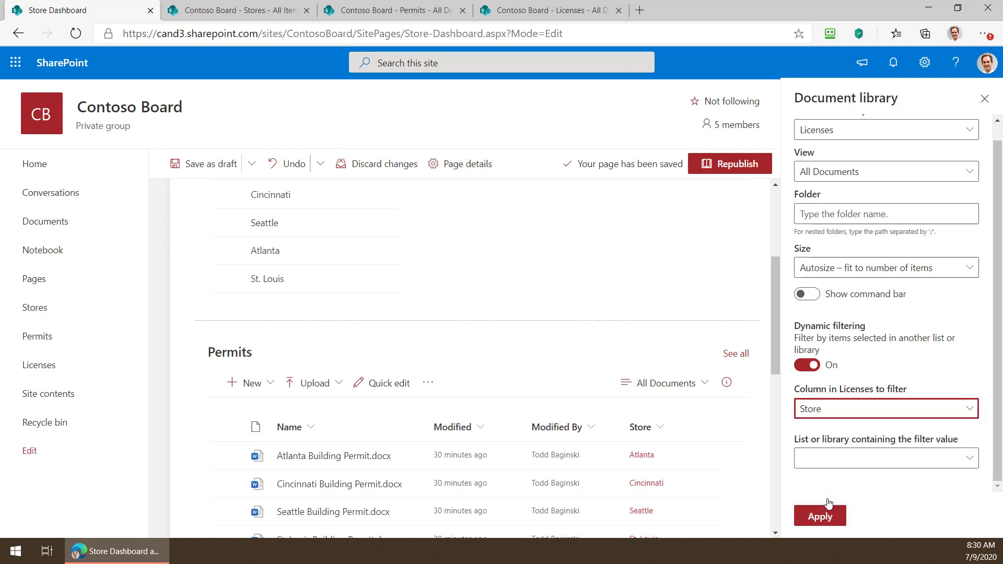
Use the Title column of the Stores list as the Licenses filter value, apply the filtering and close the web part settings.
click(887, 467)
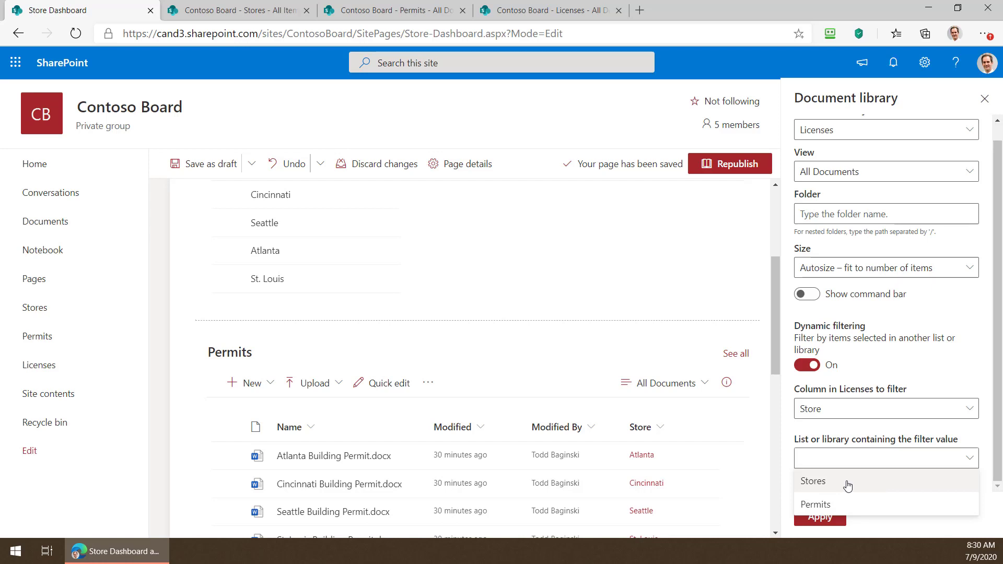
click(847, 484)
scroll(917, 375, down, 1)
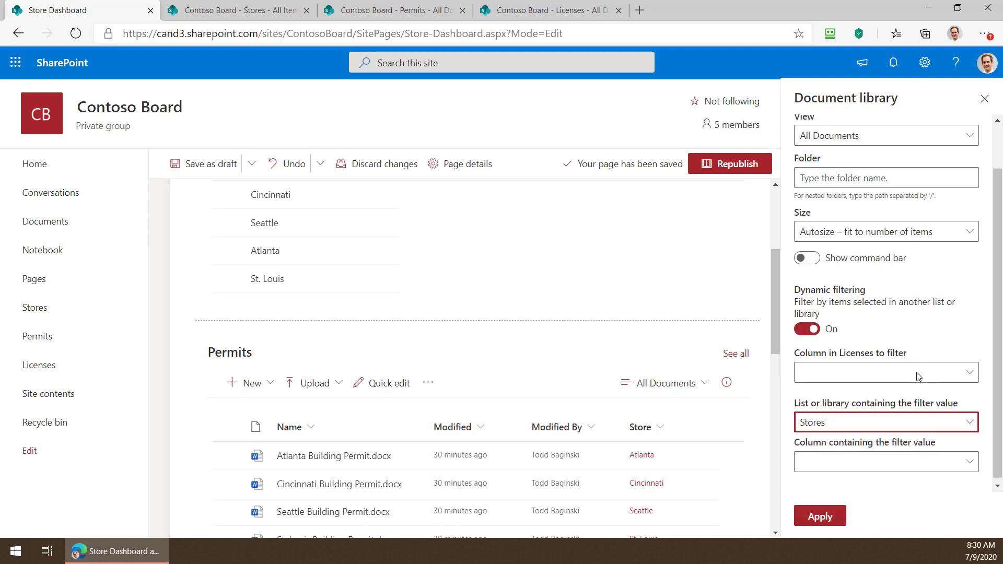
click(893, 468)
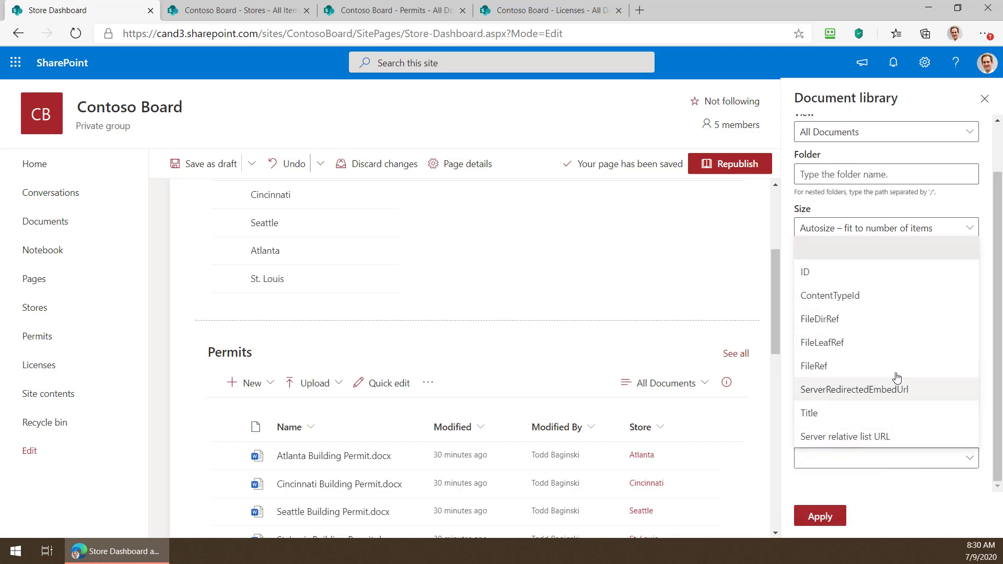
click(843, 414)
click(829, 518)
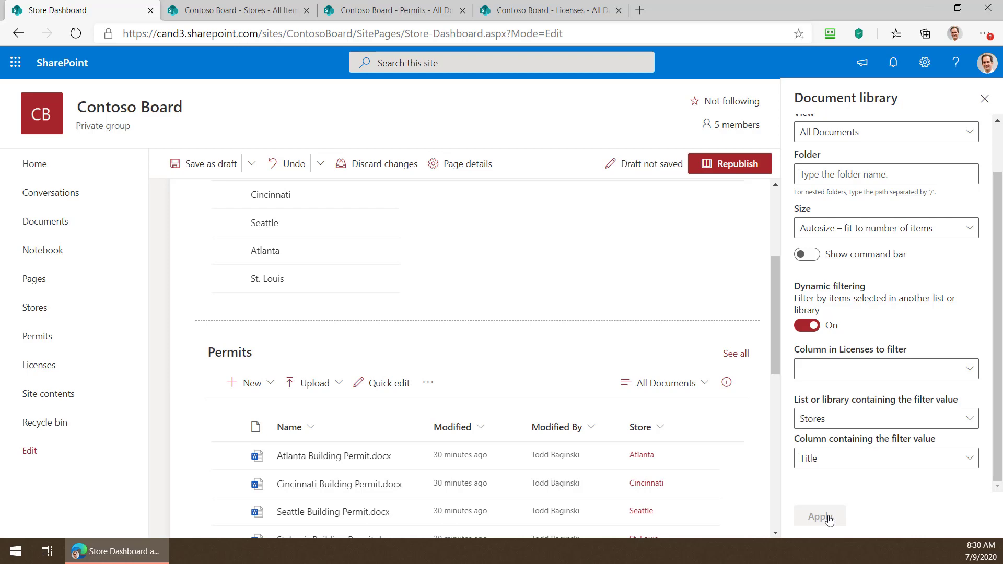
click(984, 99)
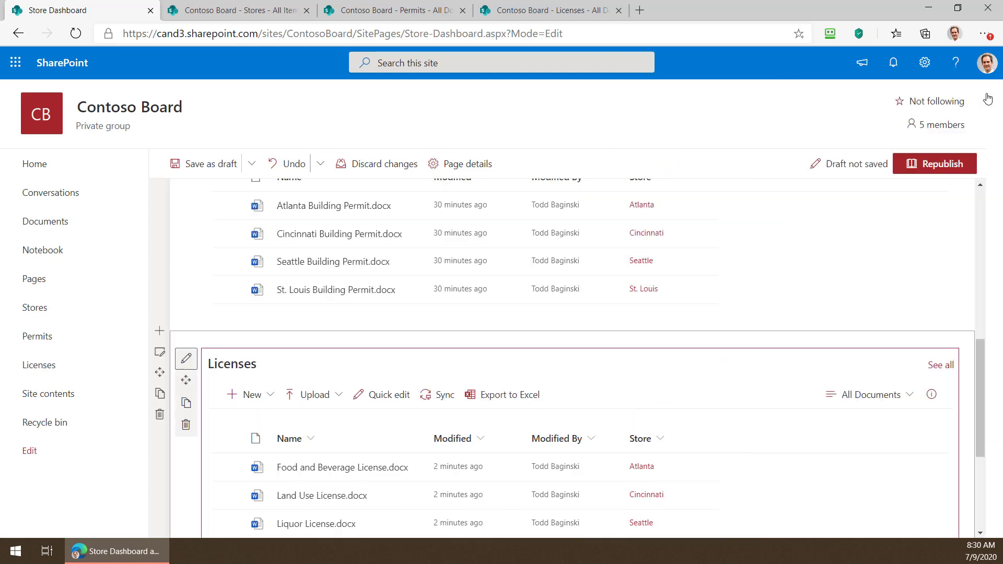
Republish the page and select St. Louis in Stores to check the filtering of both Permits and Licenses.
scroll(987, 139, down, 5)
click(960, 123)
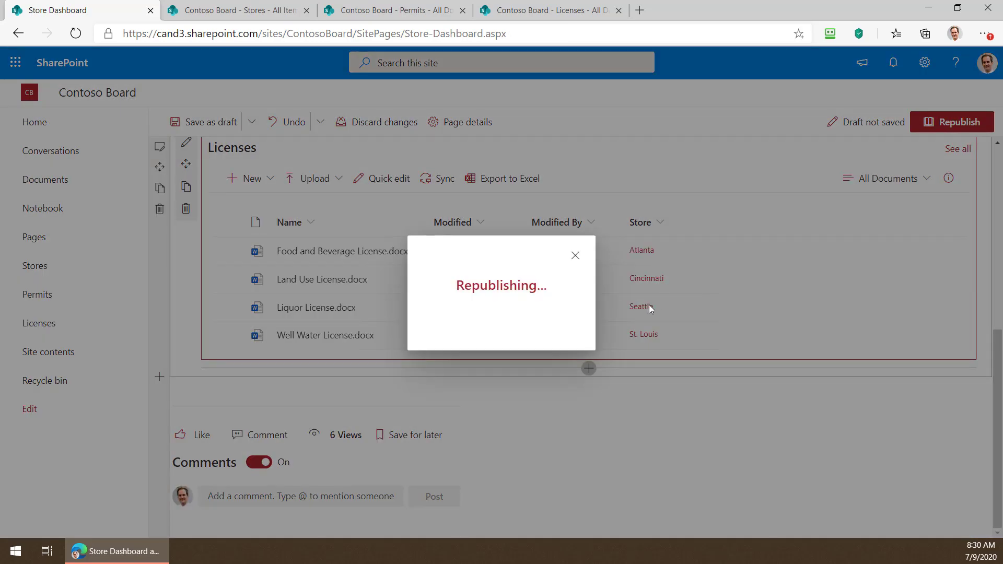
scroll(479, 275, up, 4)
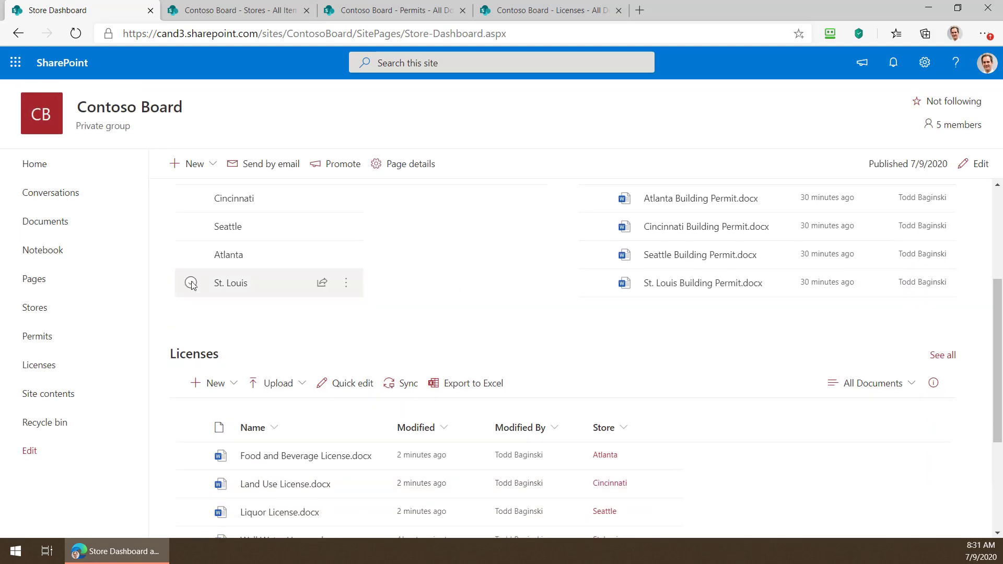
click(191, 283)
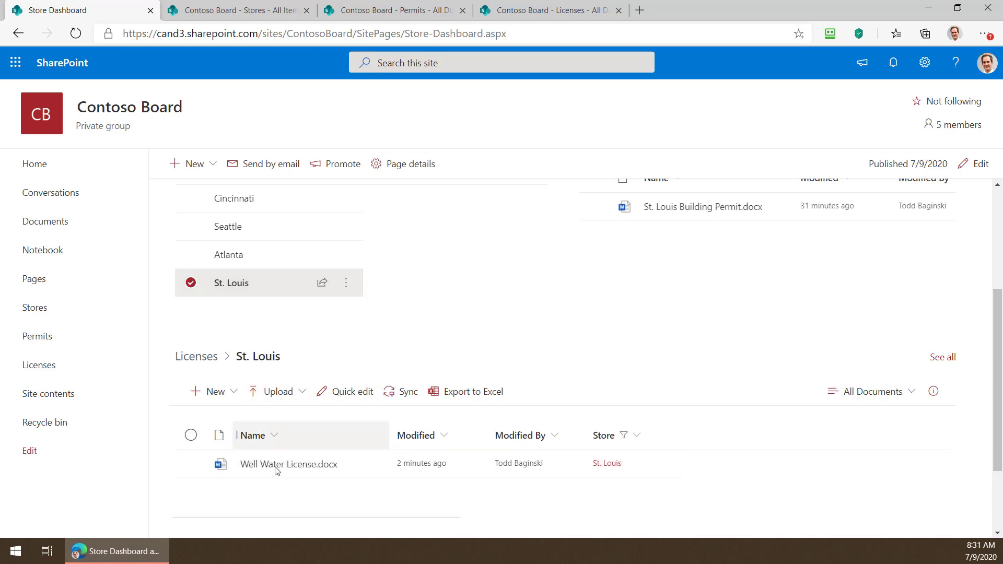
scroll(784, 400, up, 1)
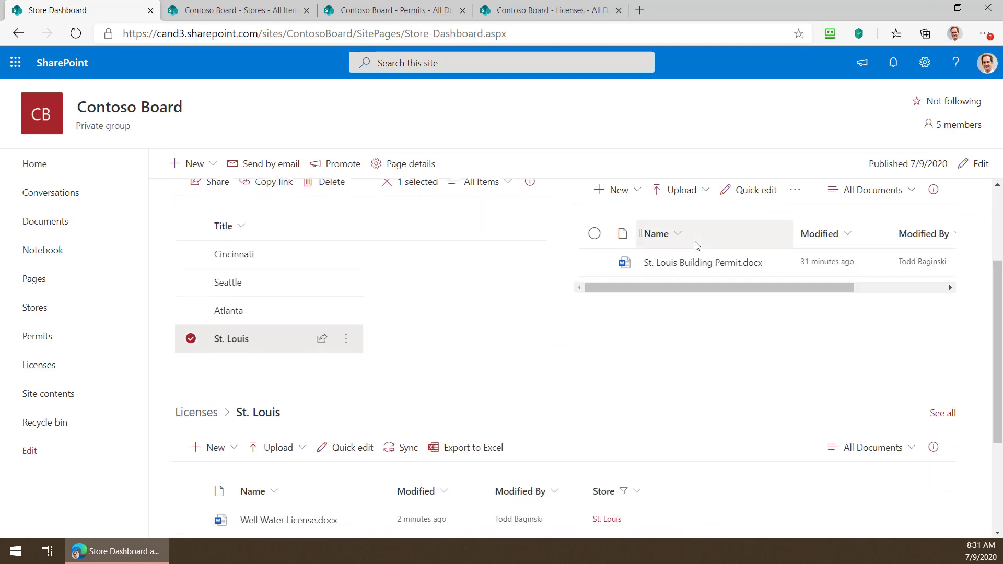
Edit the page, change the Stores and Permits section to three columns and move the Licenses web part into its third column.
click(980, 163)
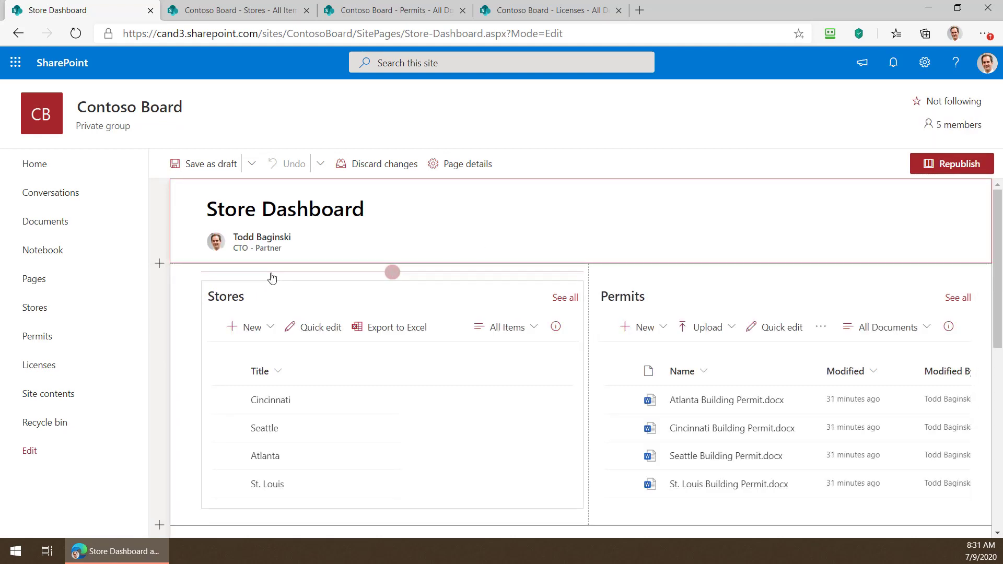
click(392, 272)
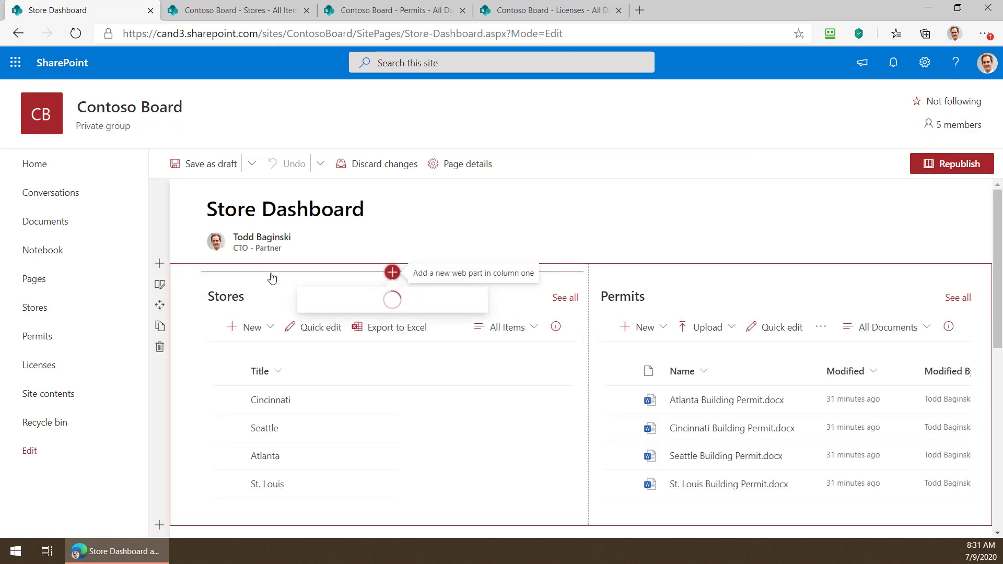
click(159, 285)
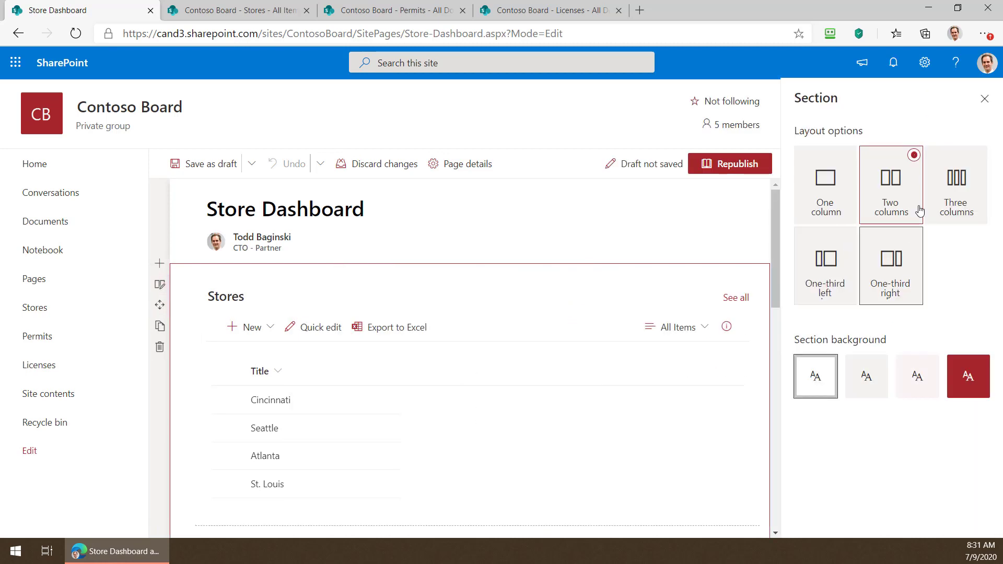
click(956, 188)
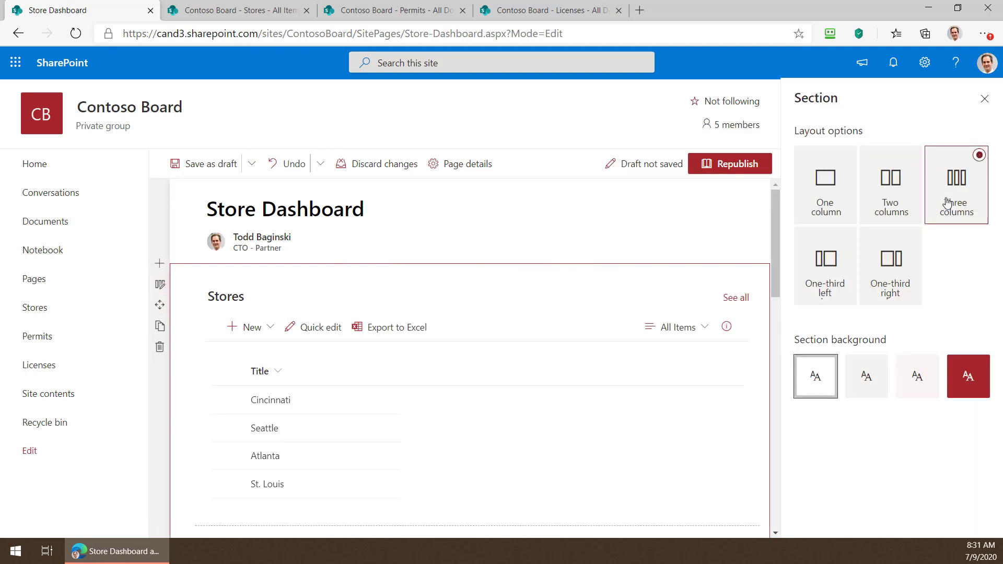
click(985, 98)
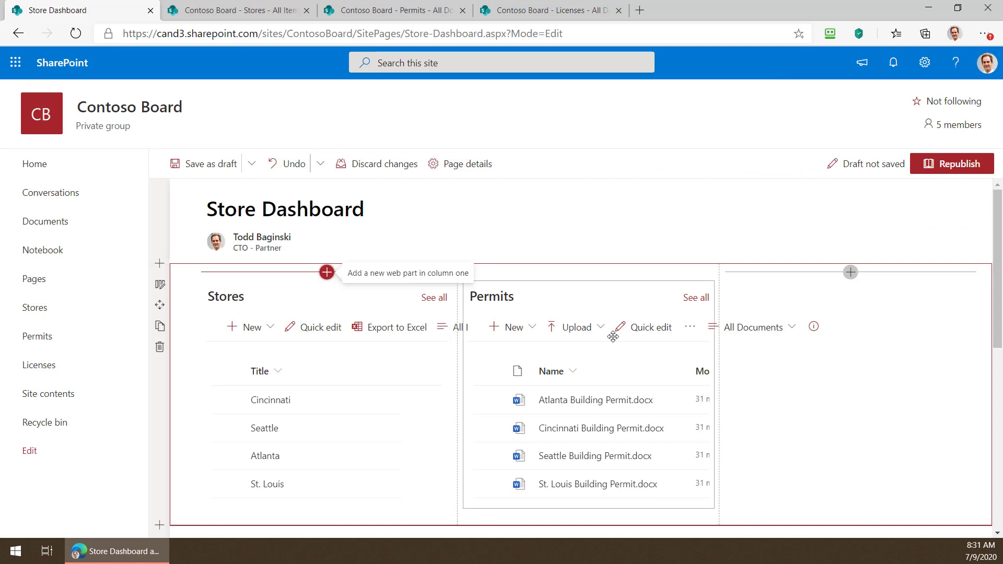
drag(590, 374, 847, 273)
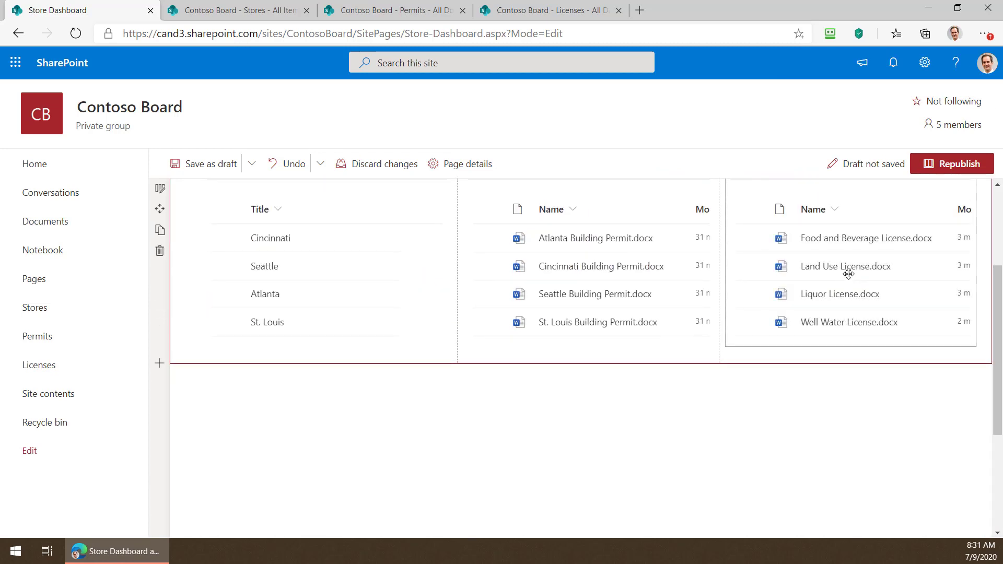
scroll(882, 410, up, 3)
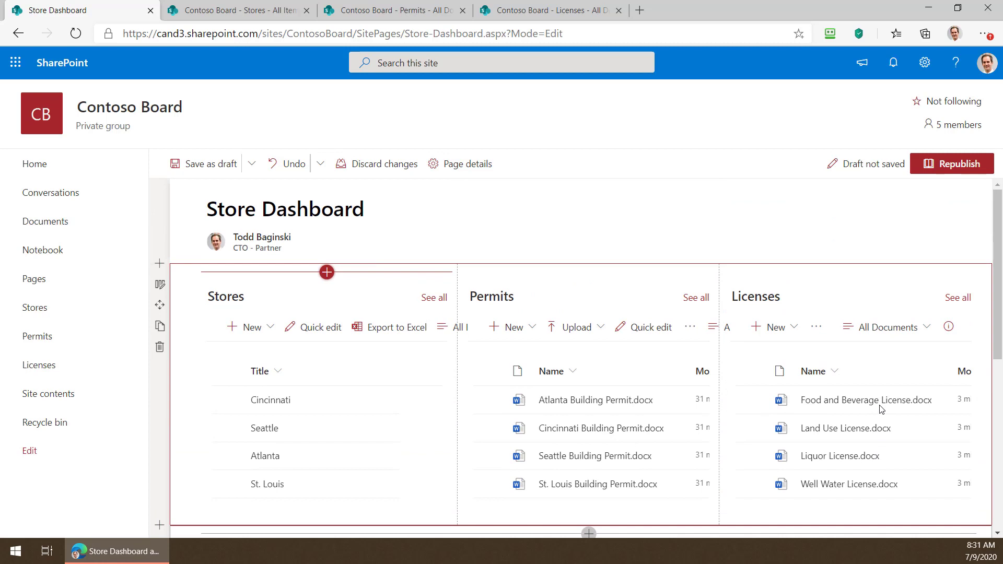
Republish the rearranged dashboard and select Cincinnati and Seattle in Stores to test filtering by multiple stores.
click(954, 166)
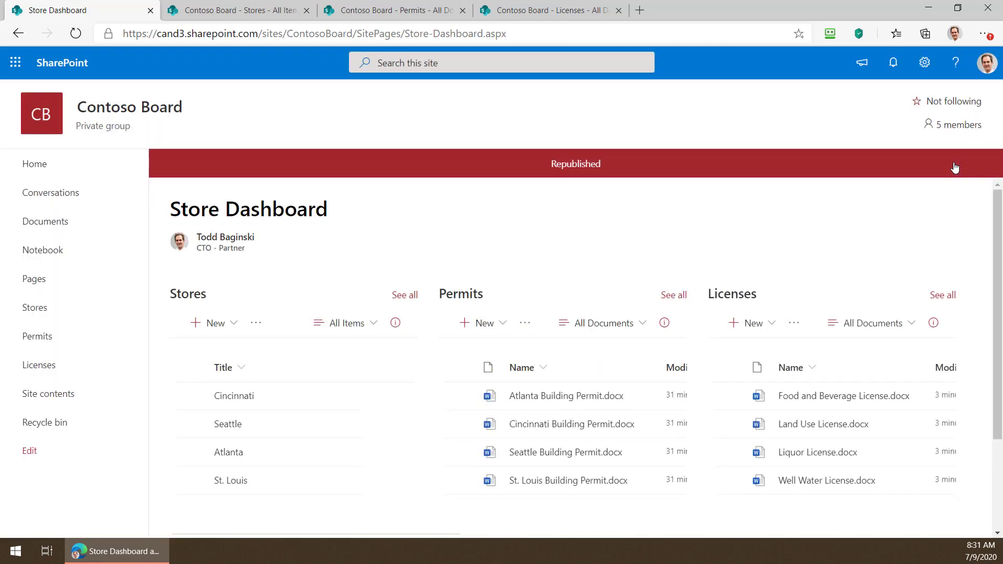
click(192, 398)
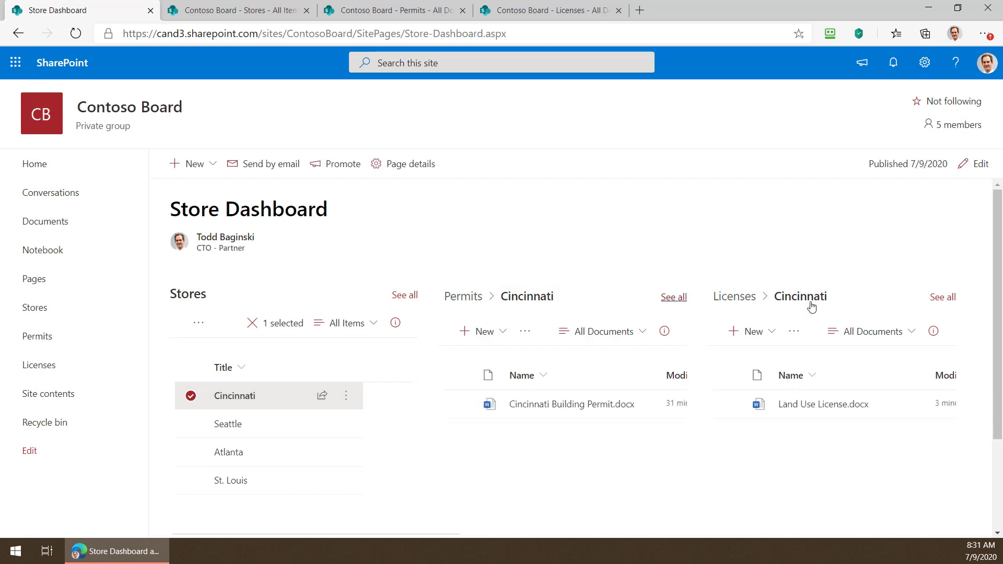
click(192, 424)
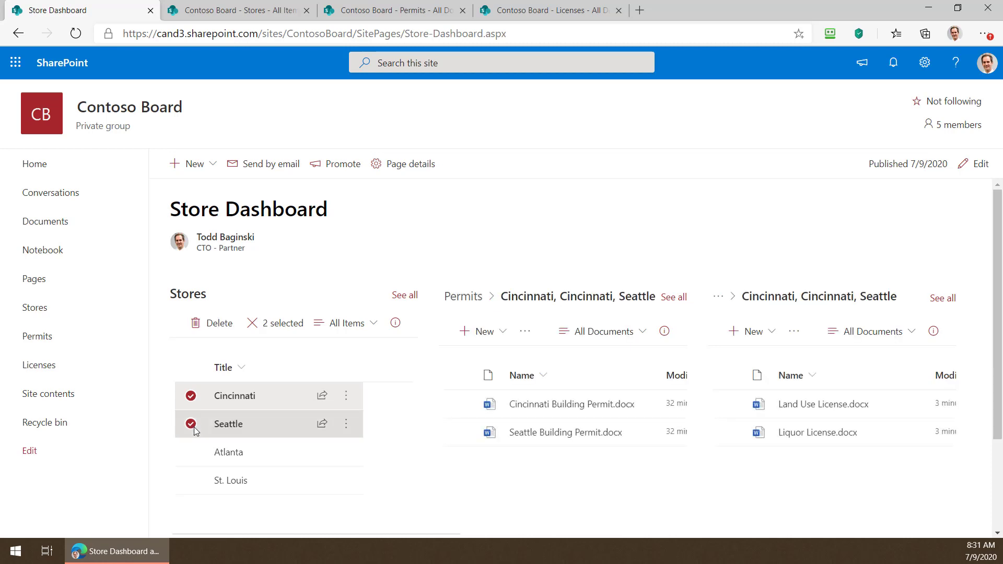